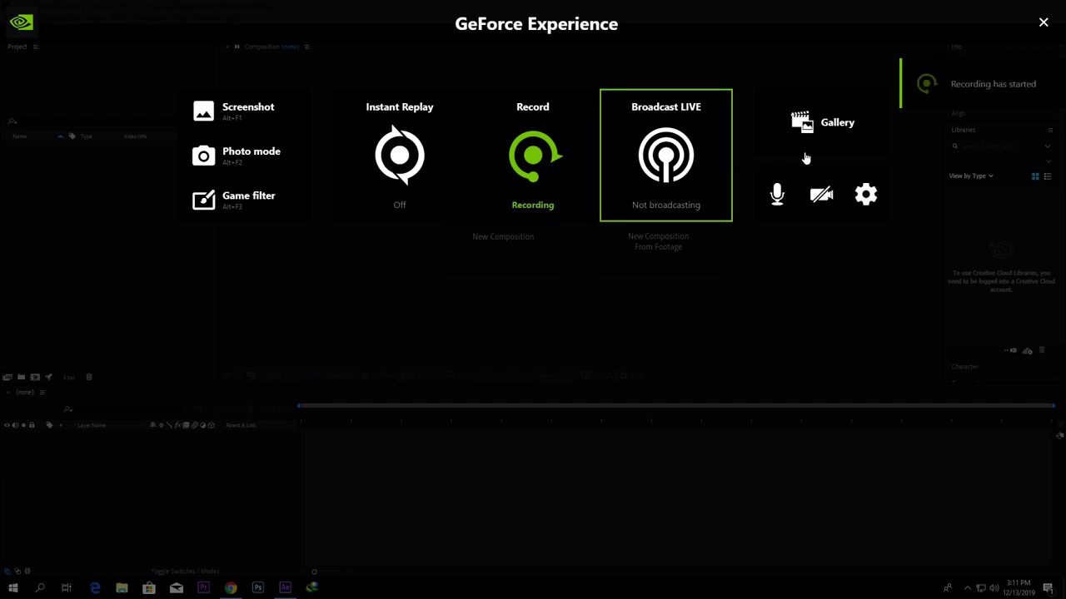
Dismiss the workspace overlay and activate the Project, Timeline and Composition panels in turn
left_click(1043, 23)
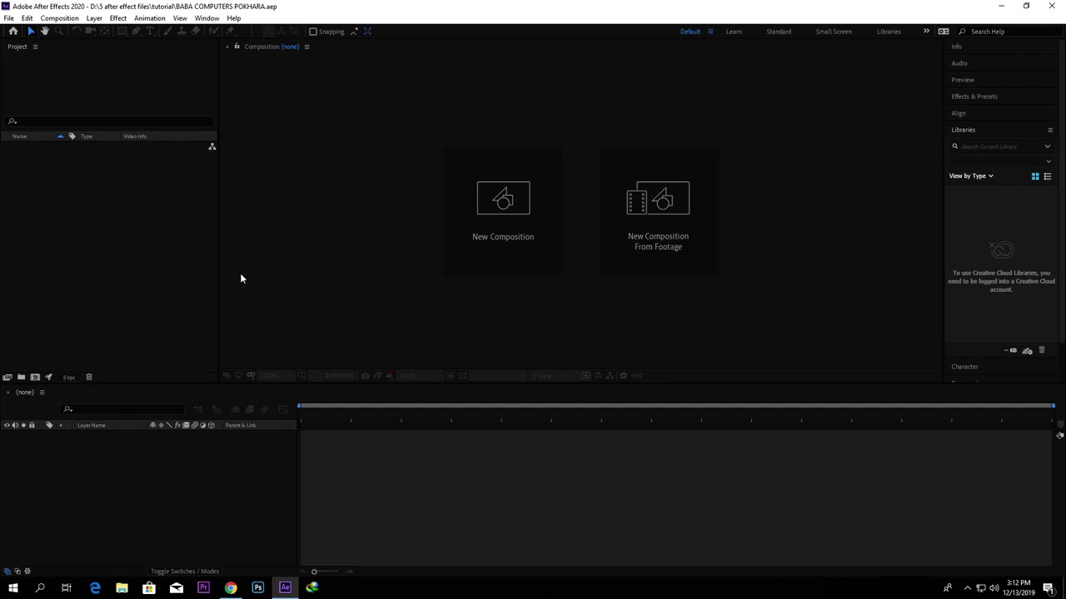
left_click(93, 208)
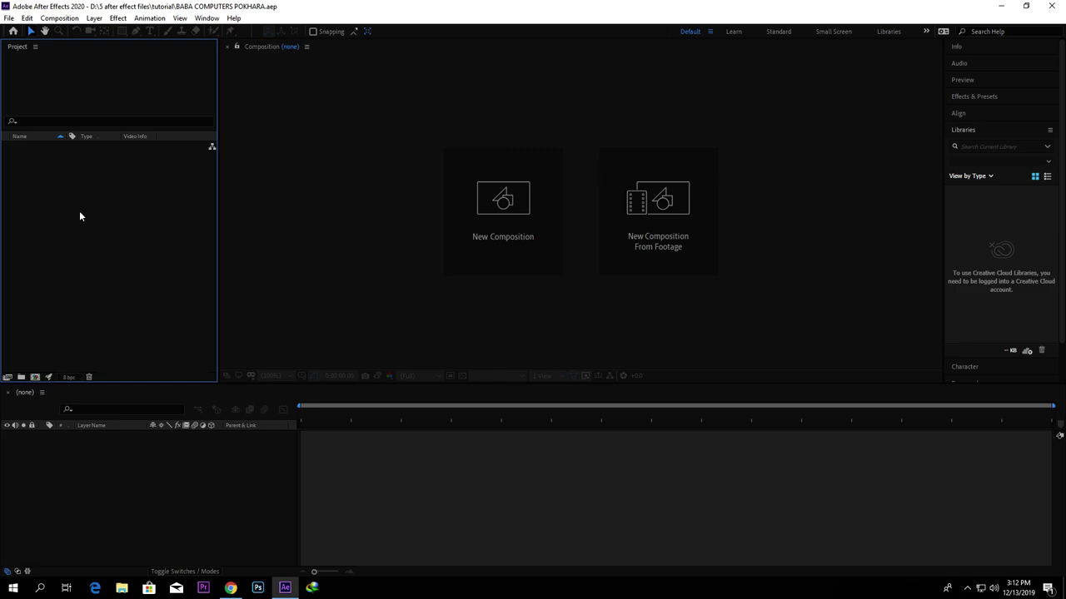
left_click(150, 475)
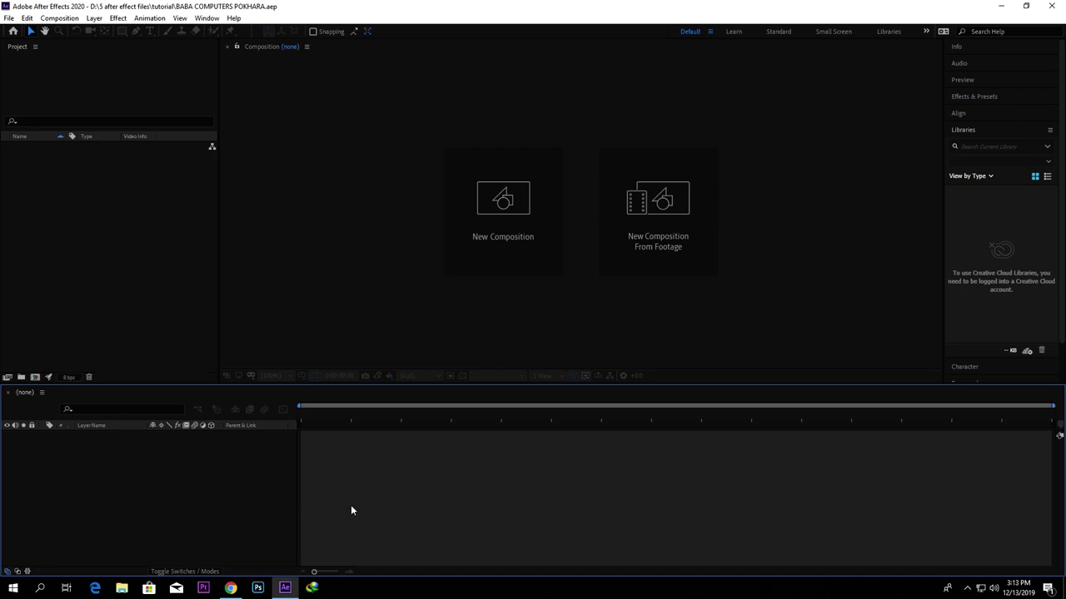
left_click(365, 241)
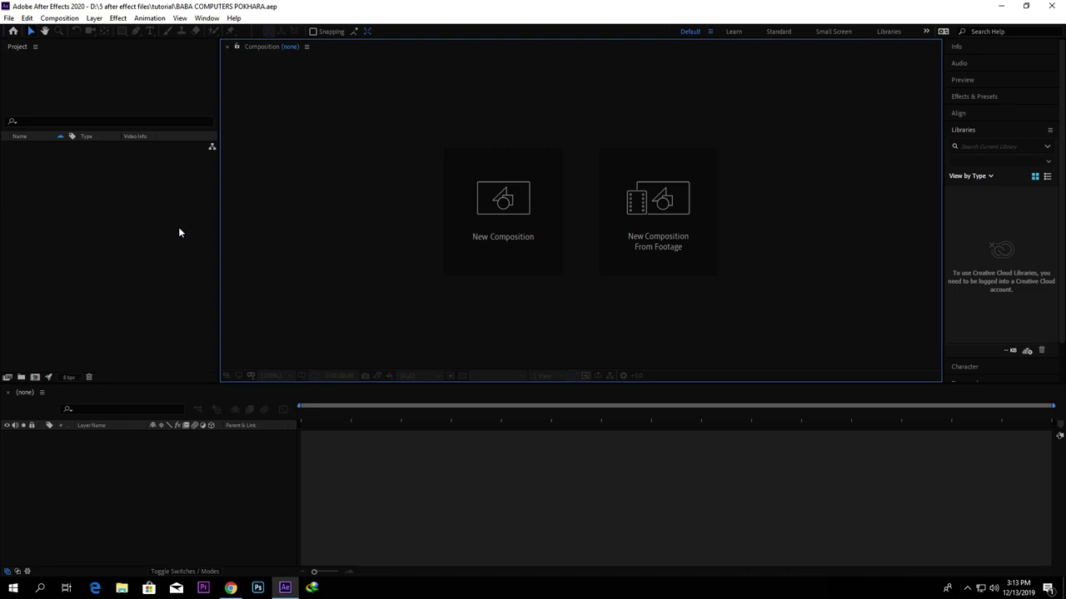
left_click(111, 214)
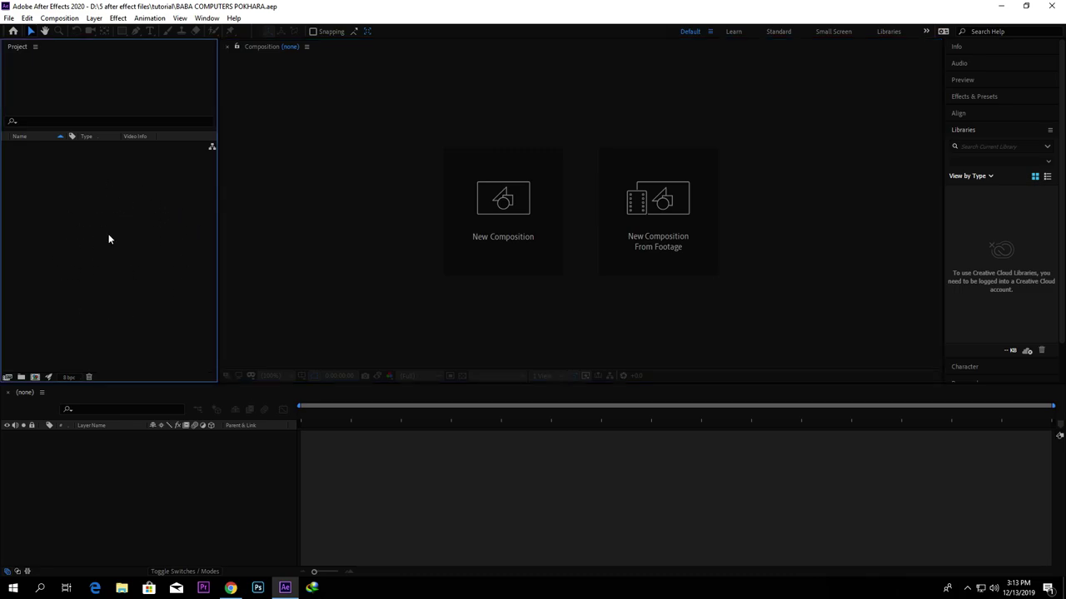
In Import File, browse to D:\5 after effect files\tutorial
double_click(125, 215)
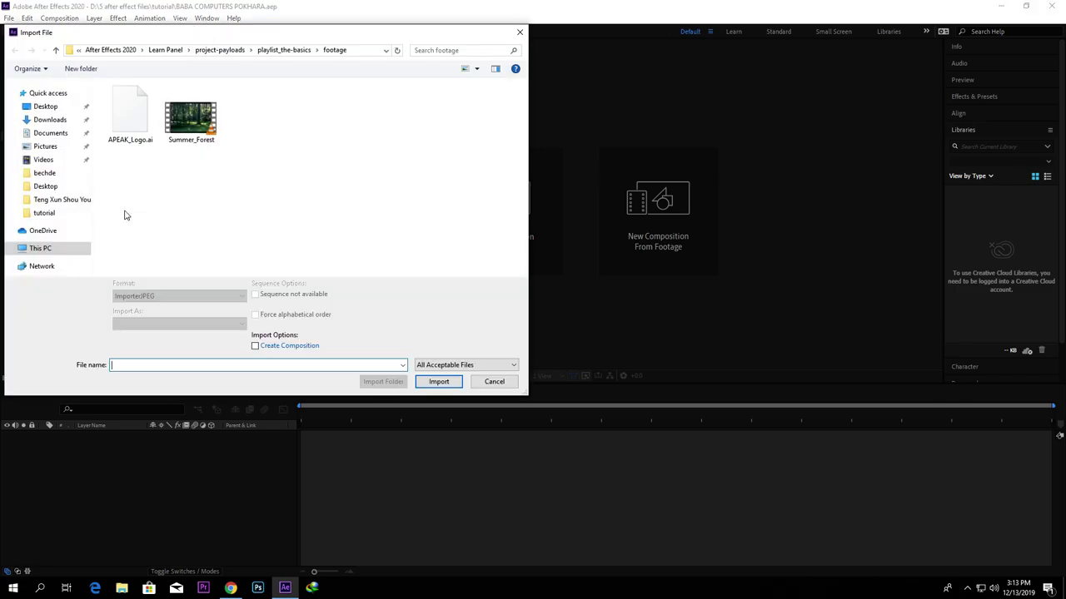
left_click(72, 248)
double_click(284, 219)
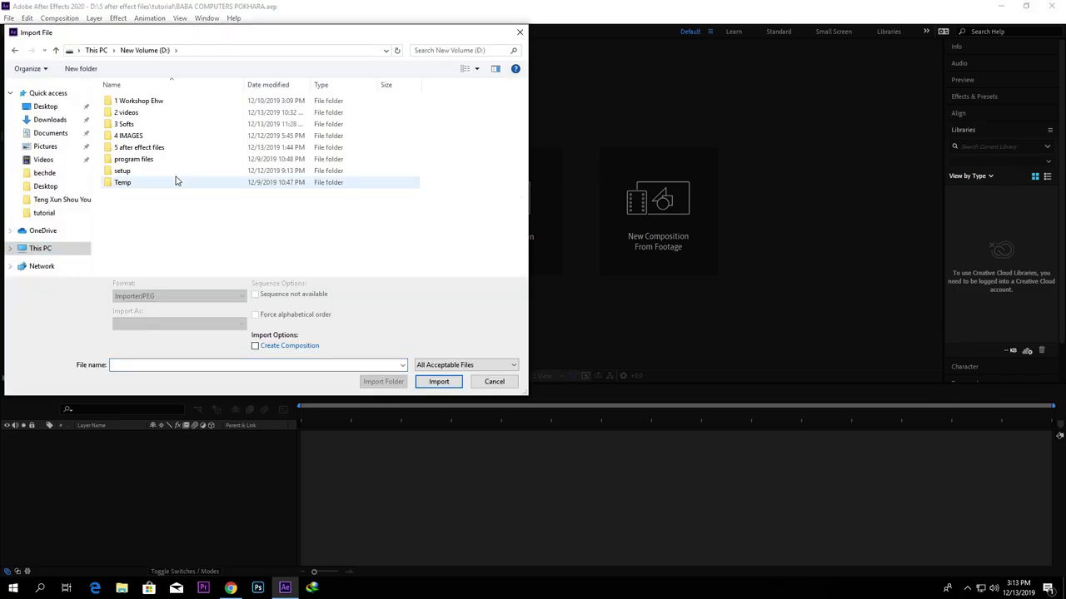
double_click(152, 147)
double_click(153, 103)
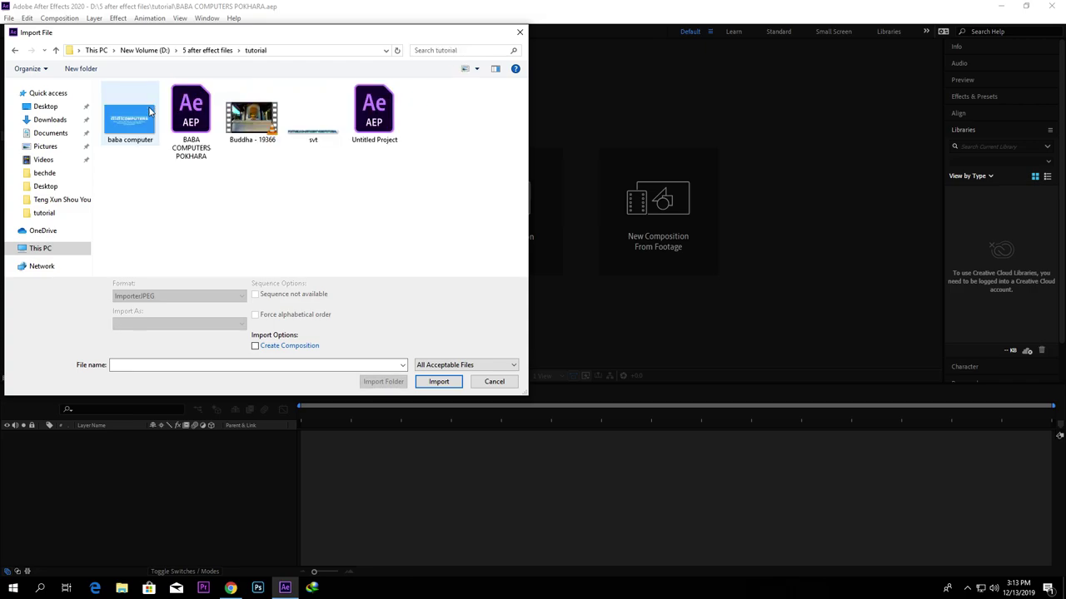
Import baba computer.jpg, svt.png and Buddha - 19366.mp4 into the project
left_click(133, 129)
left_click(314, 116, "ctrl")
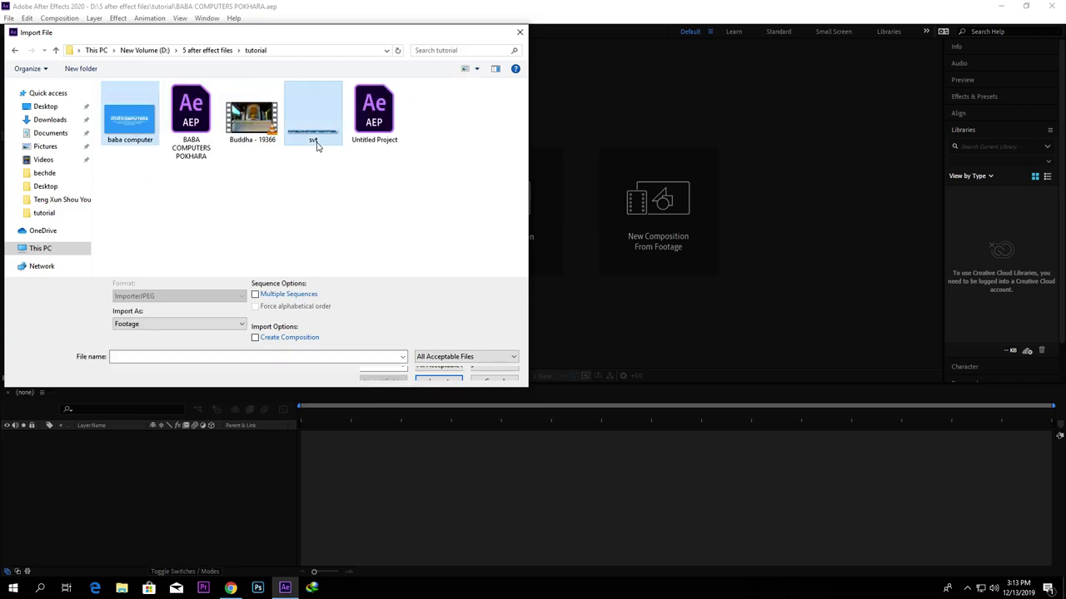
left_click(258, 131, "ctrl")
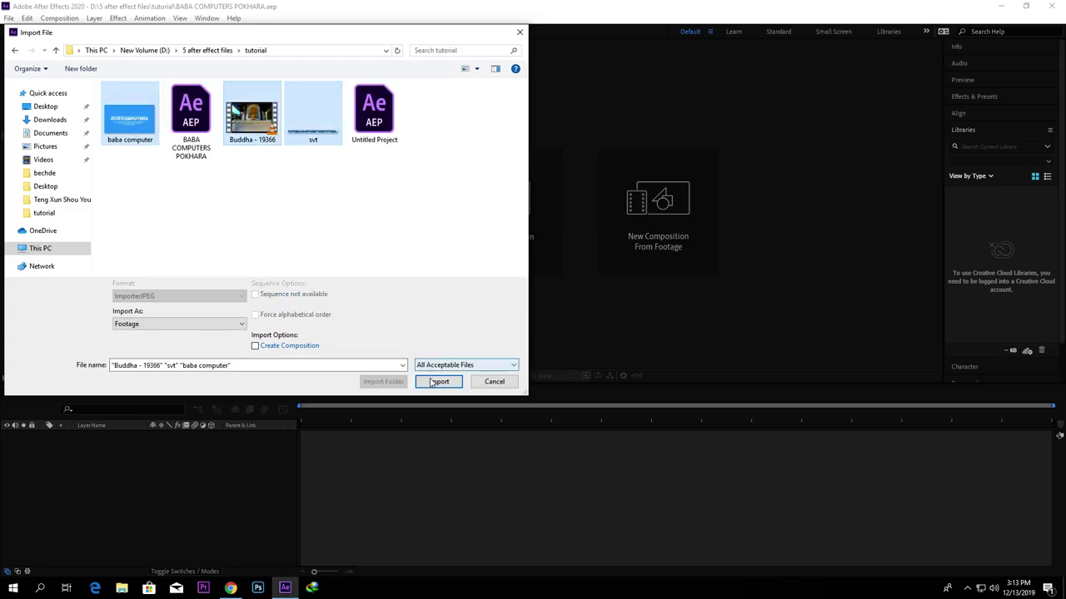
left_click(436, 380)
left_click(86, 205)
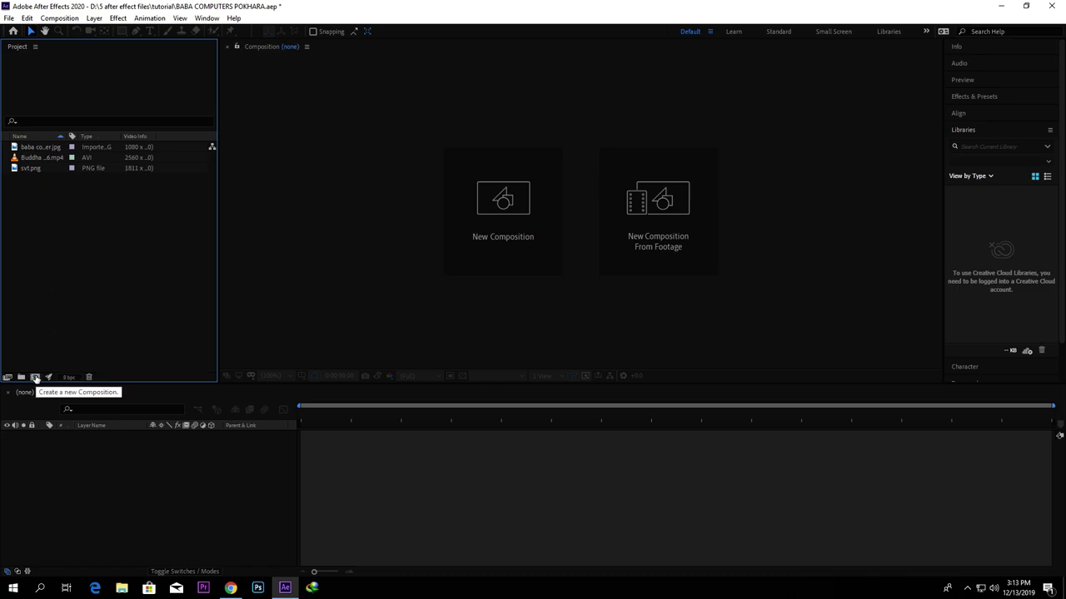
Create a Buddha - 19366 composition from the Buddha video and deselect its layer
left_click(35, 378)
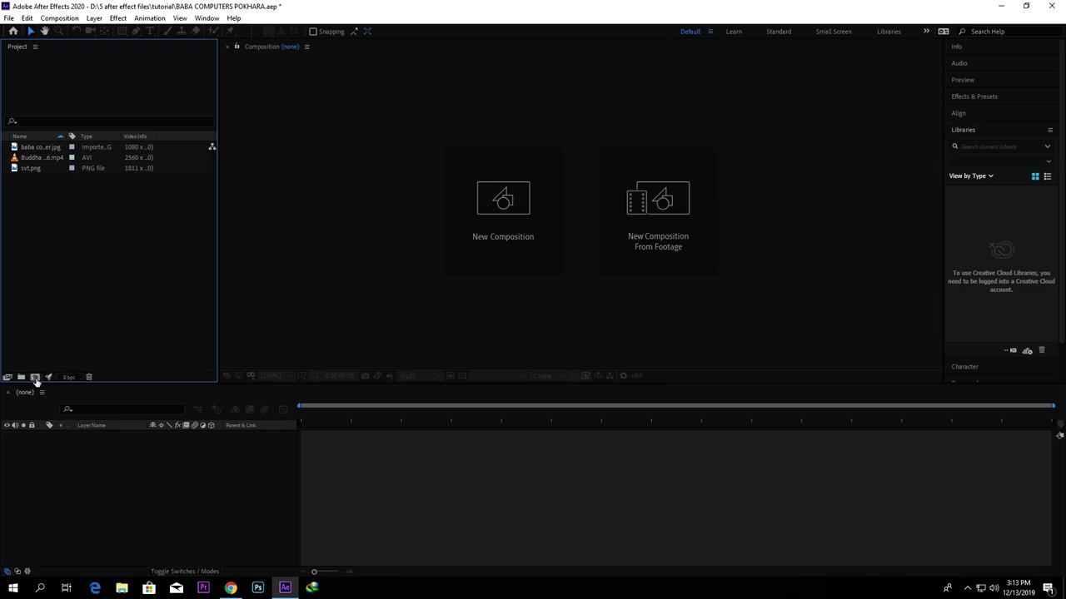
left_click_drag(37, 158, 35, 381)
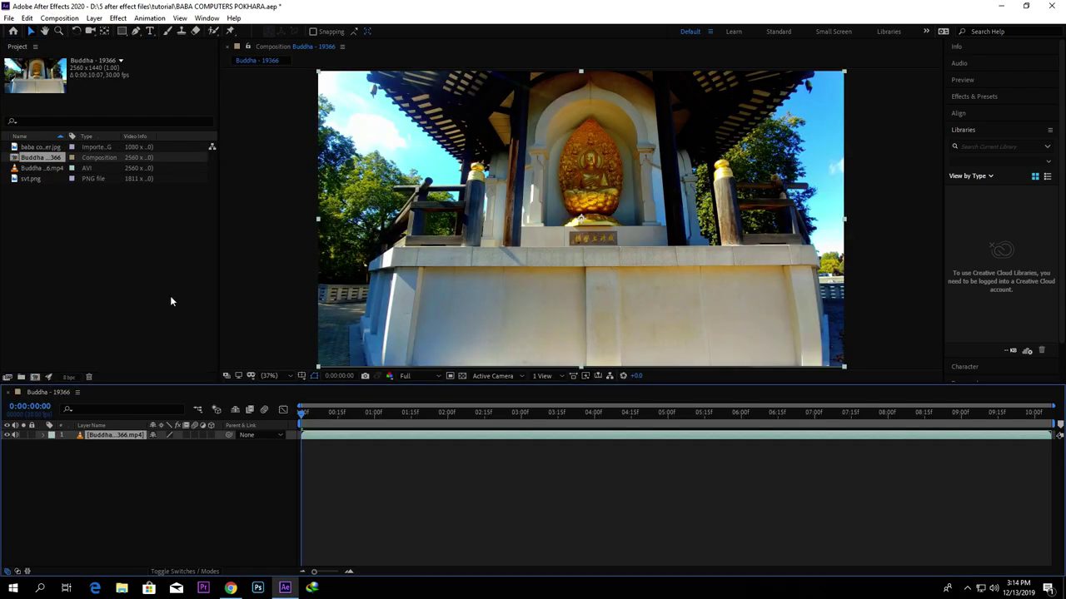
left_click(140, 500)
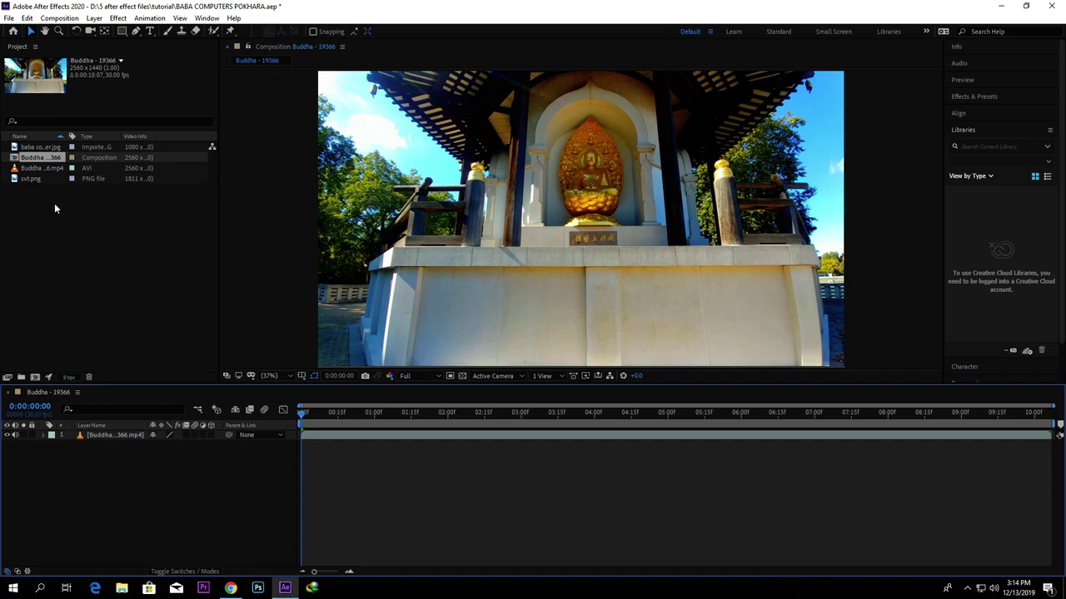
Add baba computer.jpg and svt.png as layers 2 and 3, then set time to 0:00:00:14
left_click_drag(39, 150, 140, 473)
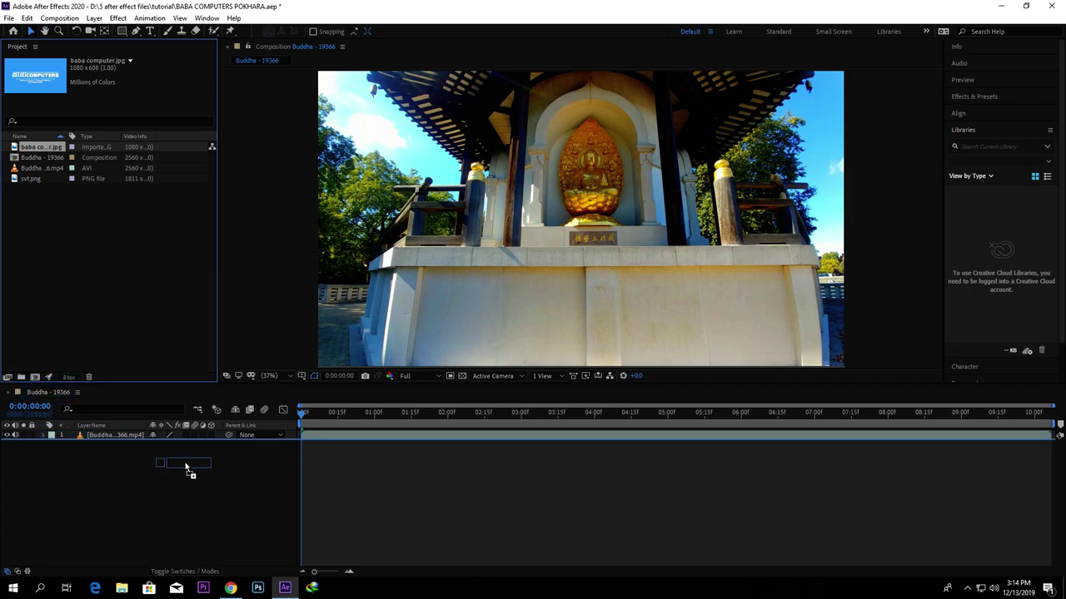
left_click_drag(140, 472, 184, 467)
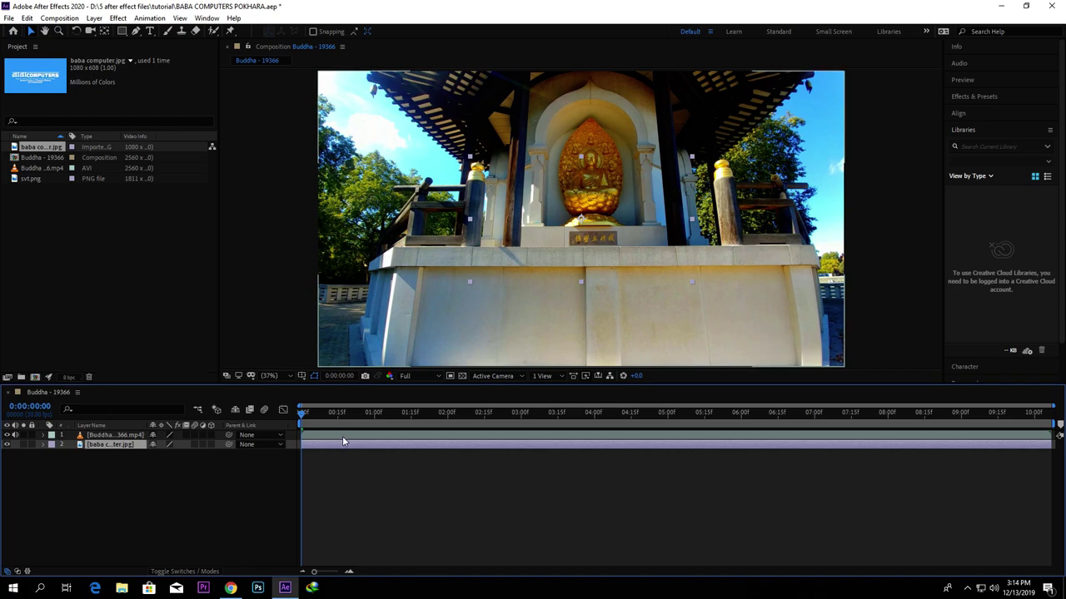
key("Delete")
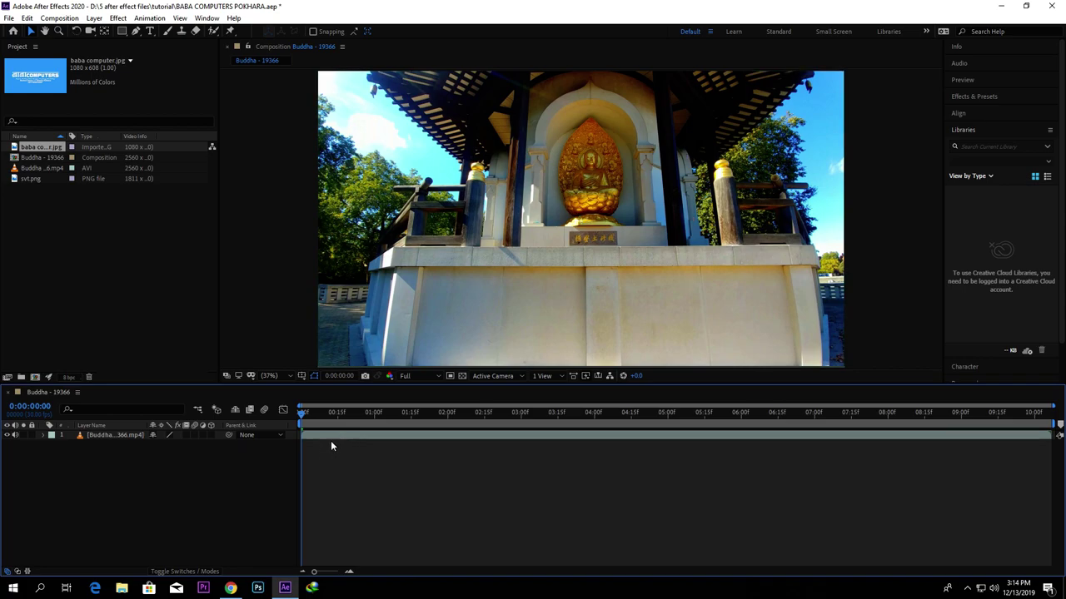
left_click(331, 435)
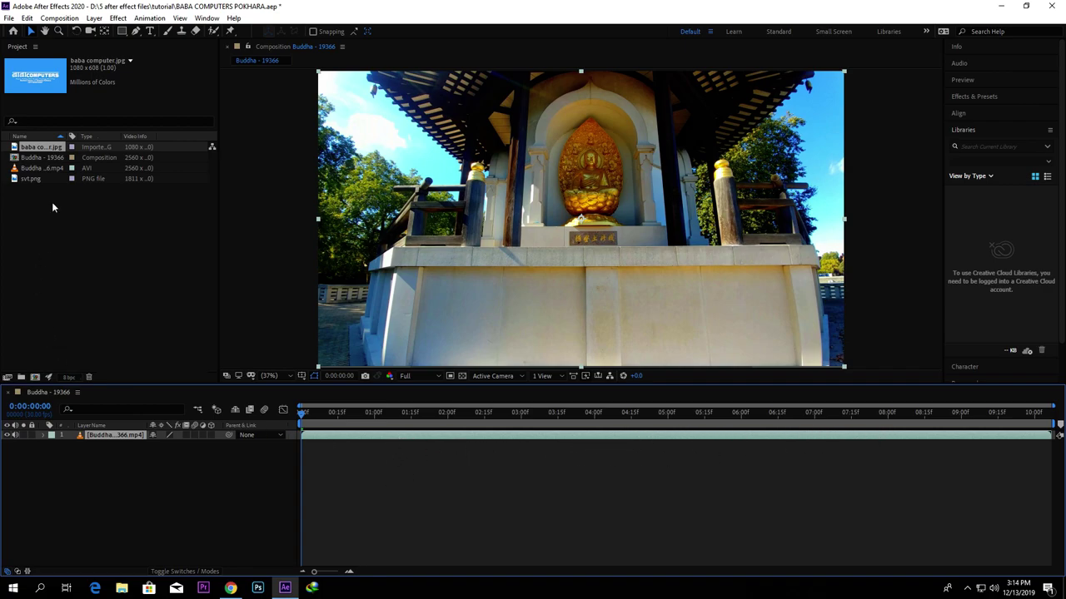
left_click_drag(31, 178, 98, 456)
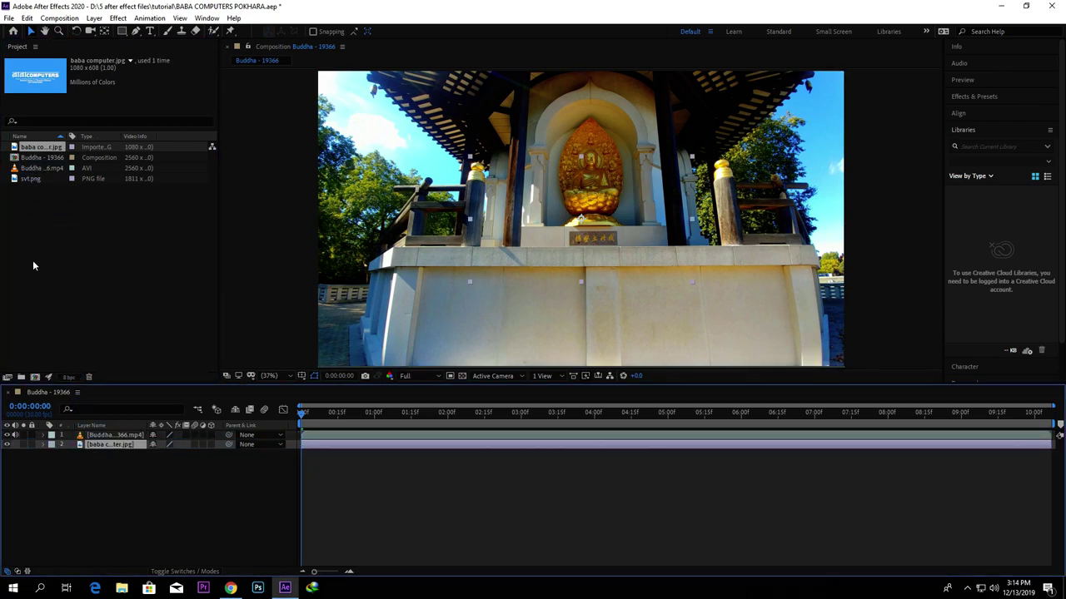
left_click_drag(32, 178, 67, 468)
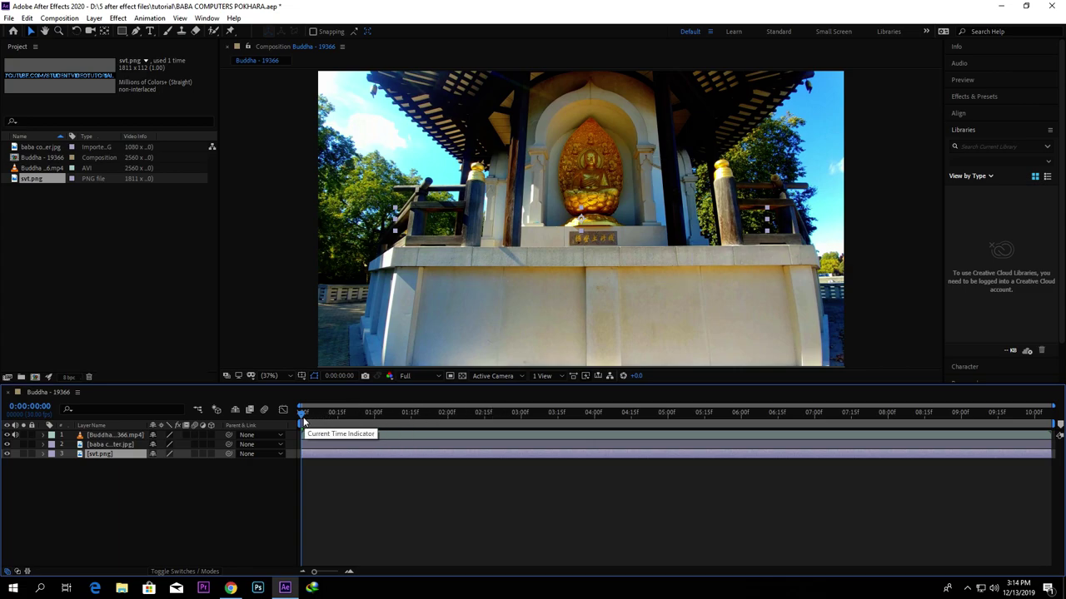
left_click_drag(301, 419, 335, 420)
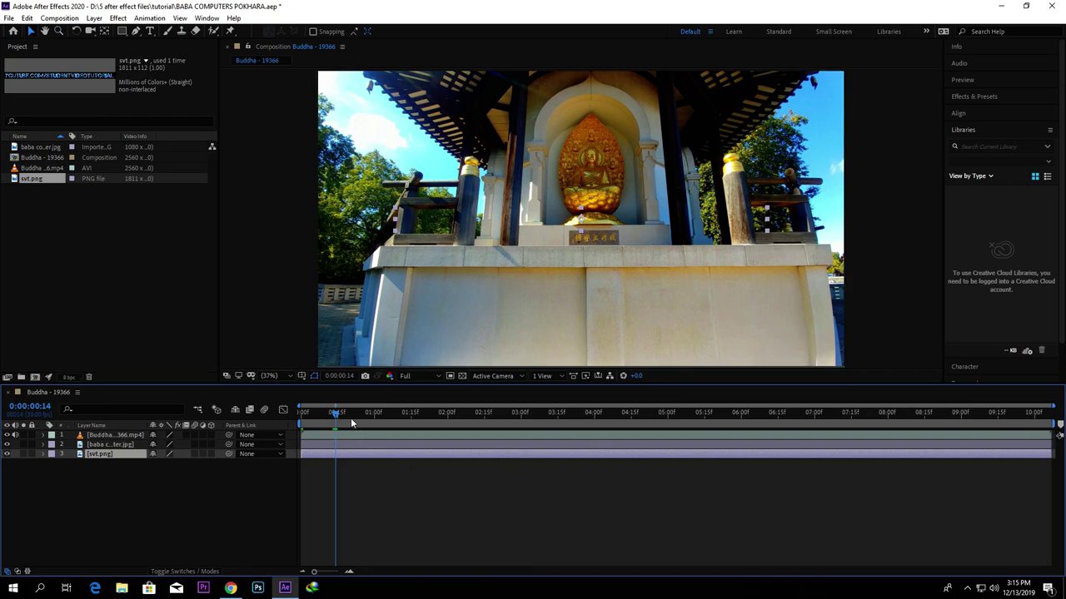
Scrub through the video and park the playhead at 0:00:01:16, reselecting the svt layer
mouse_move(336, 414)
left_mouse_down()
mouse_move(408, 414)
mouse_move(352, 429)
left_mouse_up()
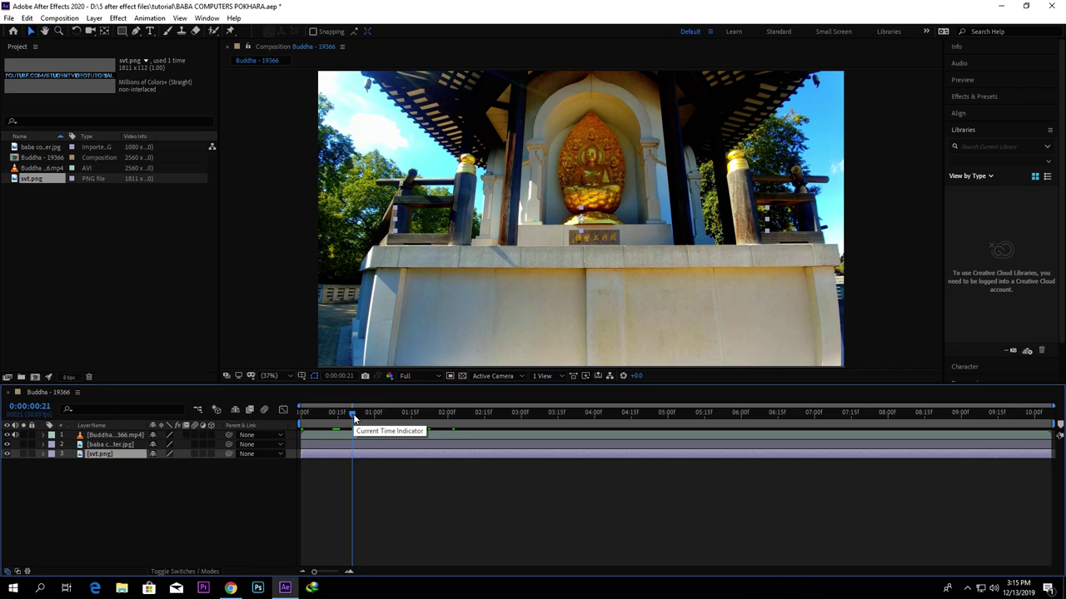
mouse_move(353, 419)
left_mouse_down()
mouse_move(381, 434)
mouse_move(667, 411)
left_mouse_up()
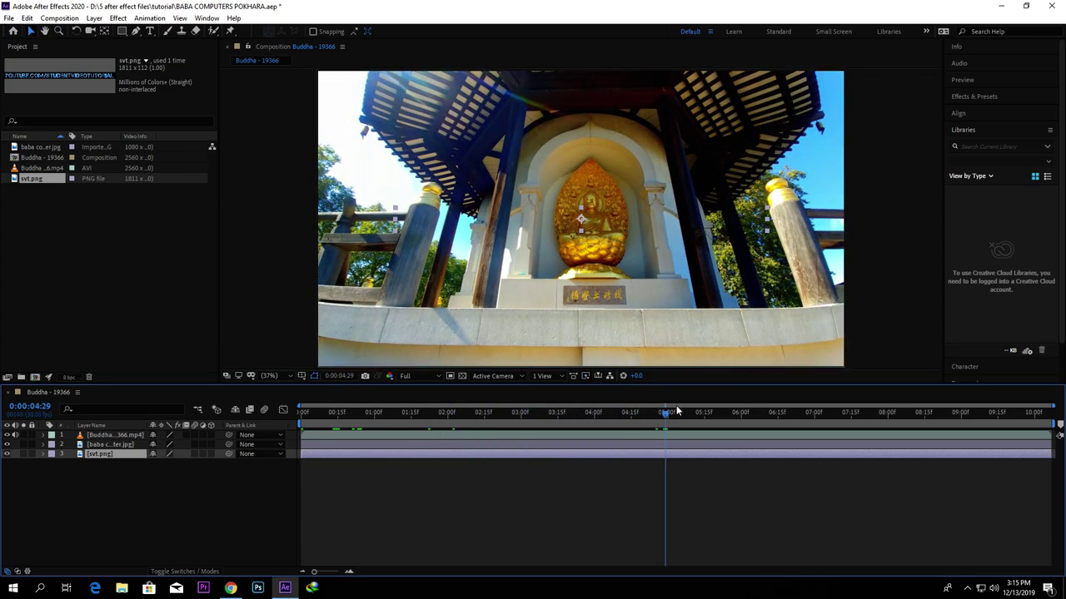
left_click_drag(663, 413, 412, 415)
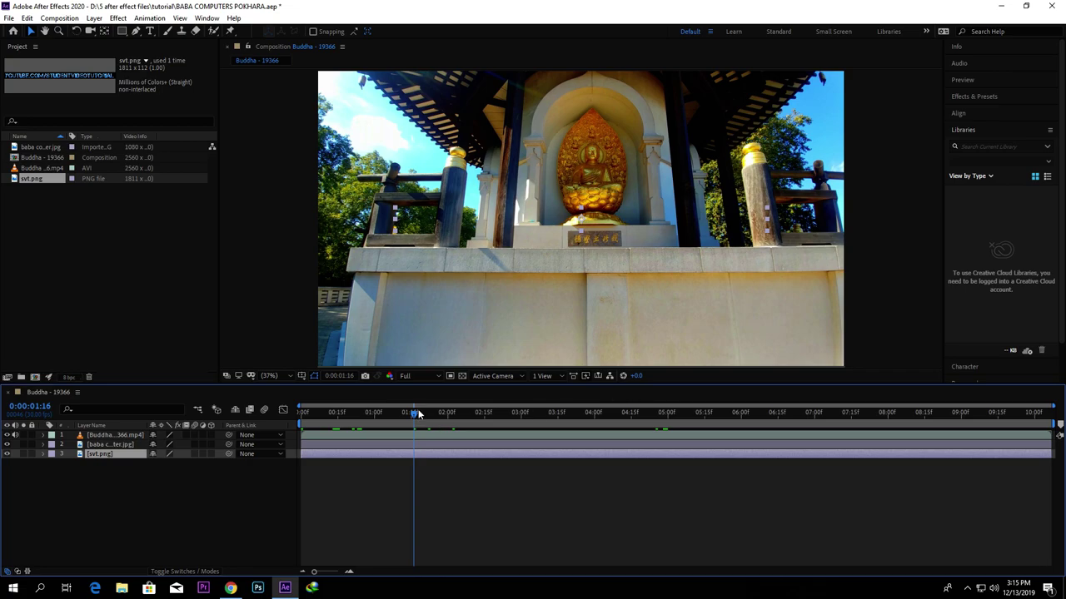
left_click(163, 482)
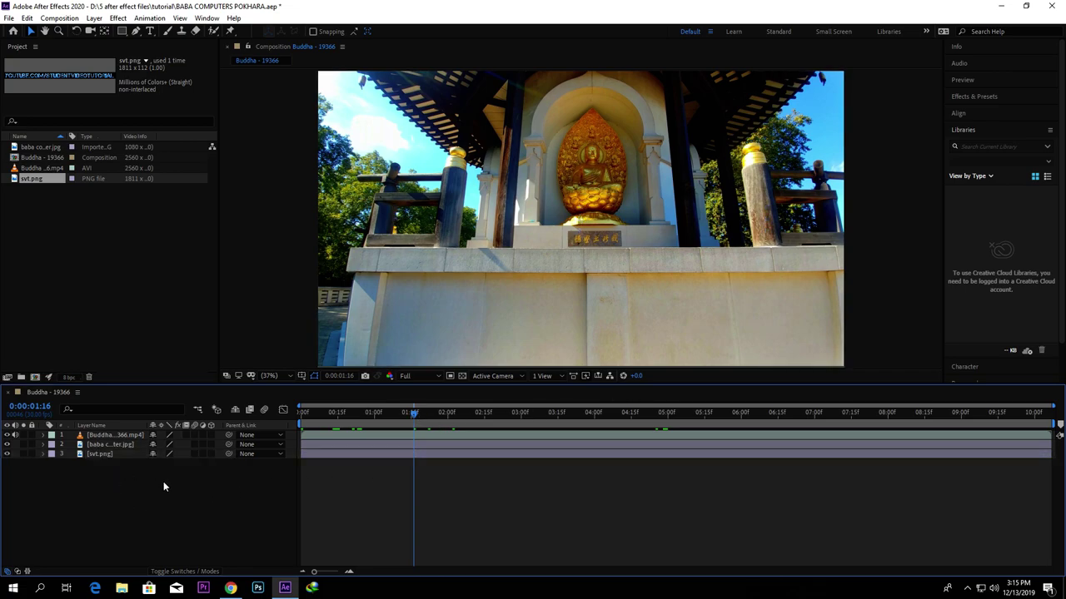
left_click(328, 455)
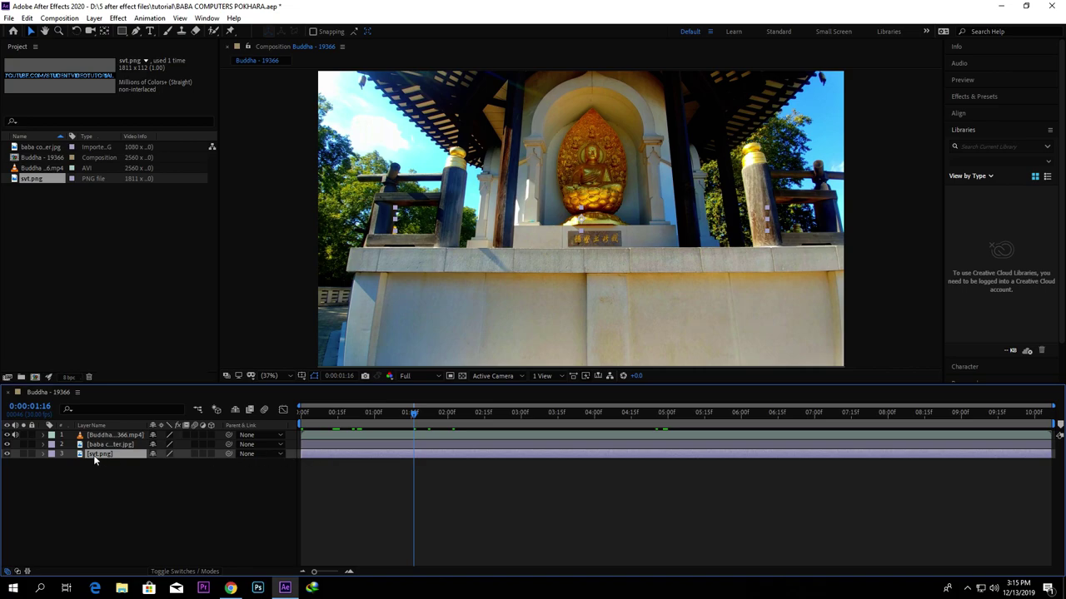
Inspect the svt, baba computer logo and YouTube text layers individually, ending on the Buddha video layer
double_click(341, 455)
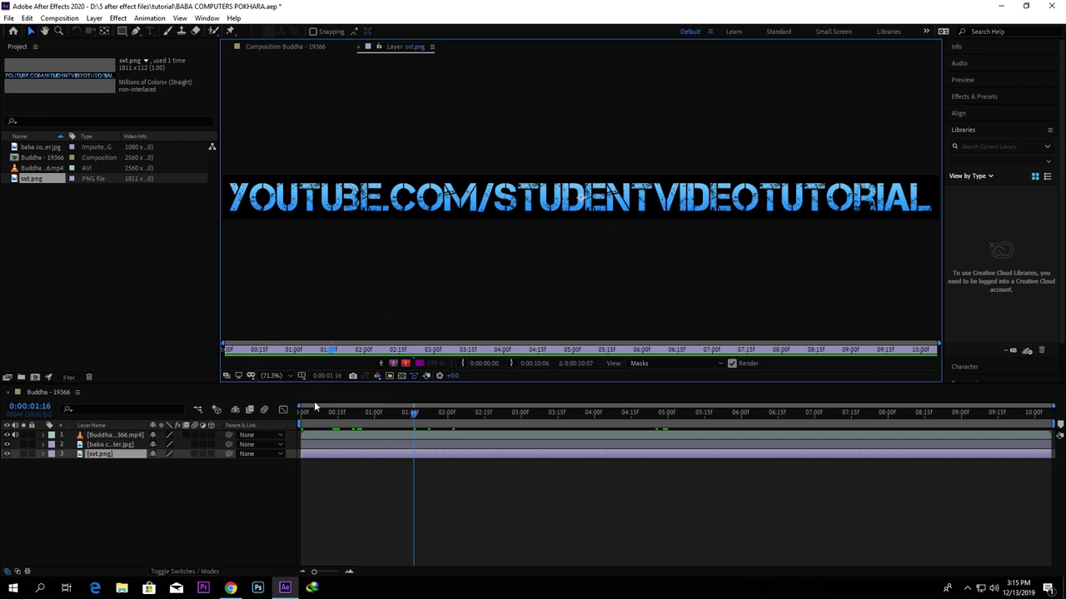
left_click(323, 446)
double_click(325, 447)
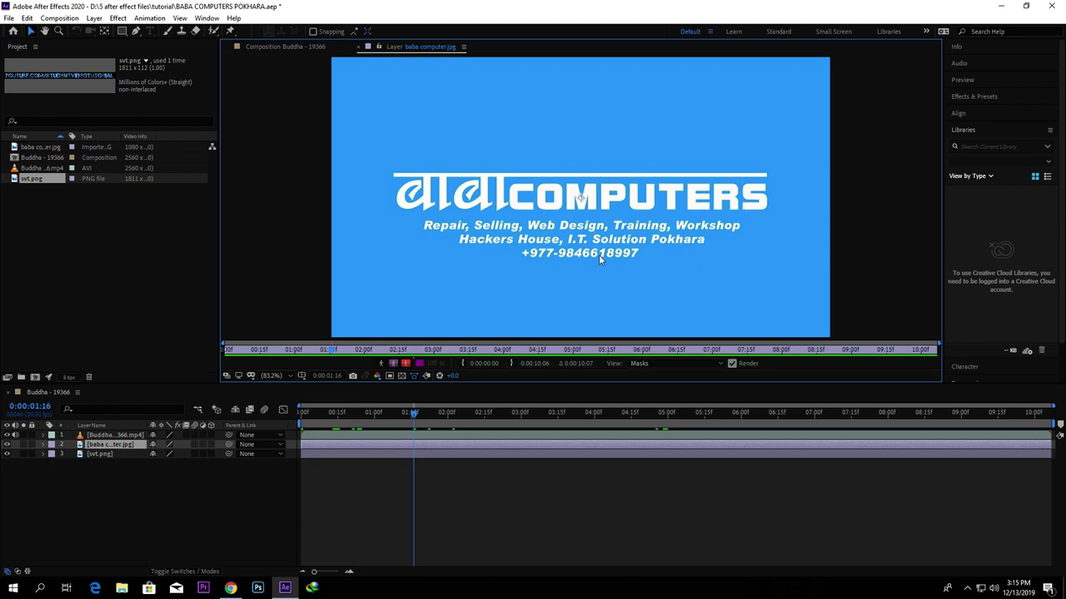
double_click(359, 433)
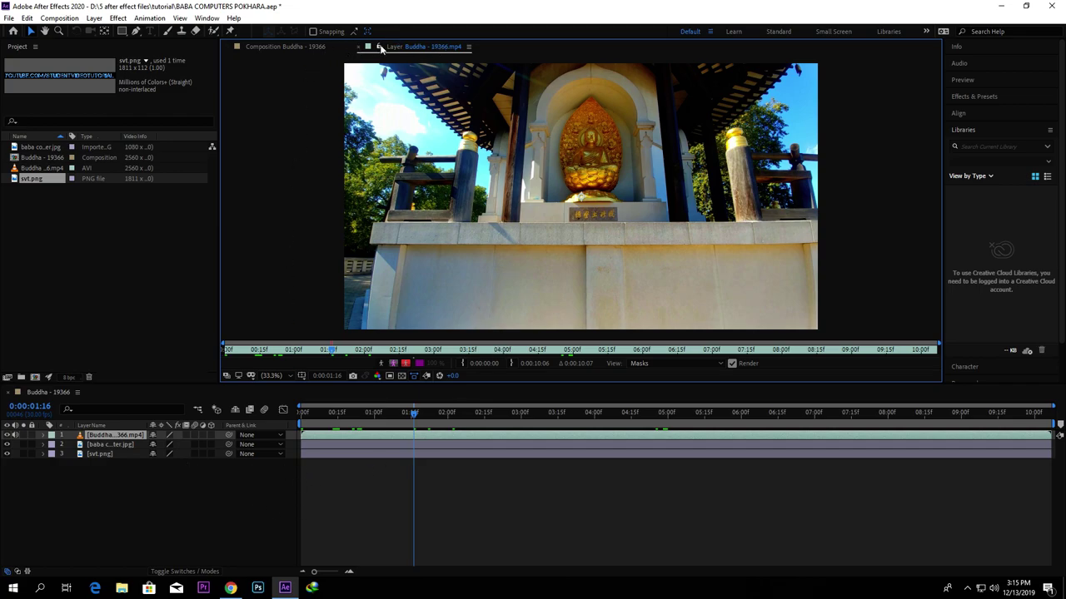
left_click(344, 446)
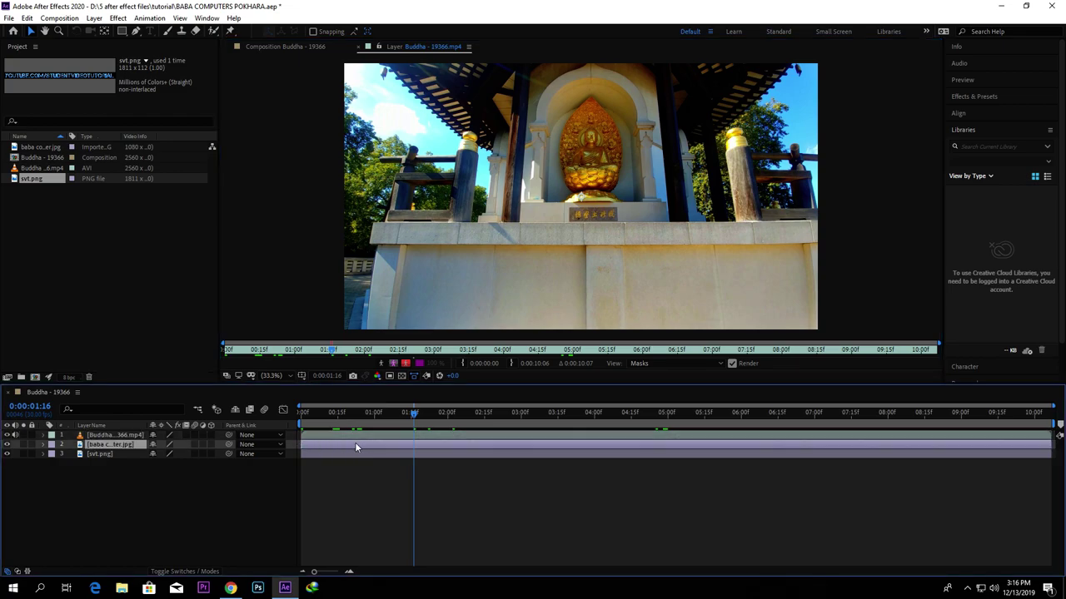
double_click(356, 443)
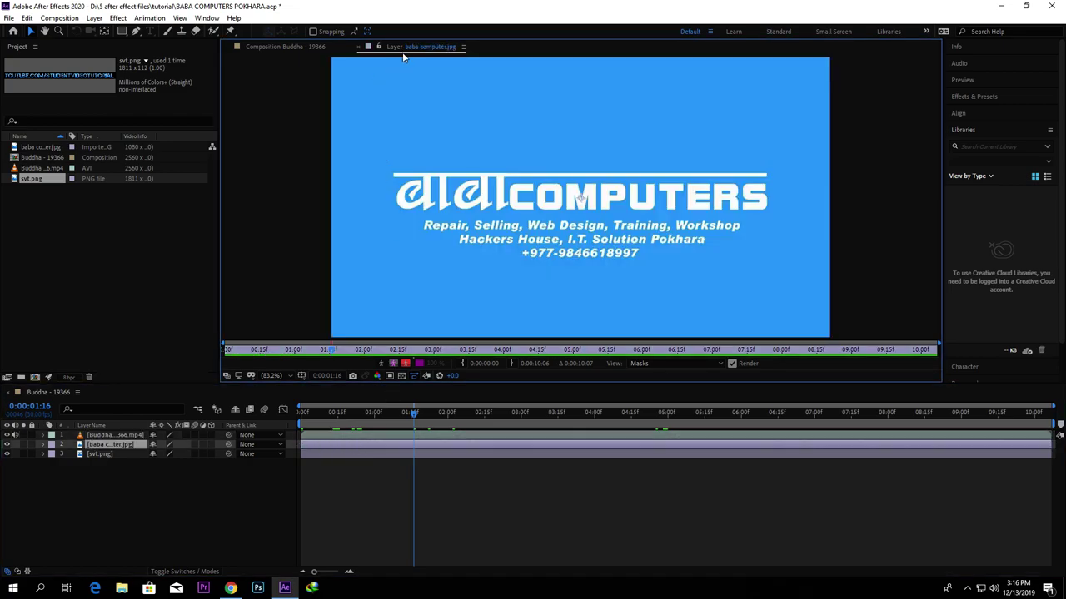
double_click(348, 455)
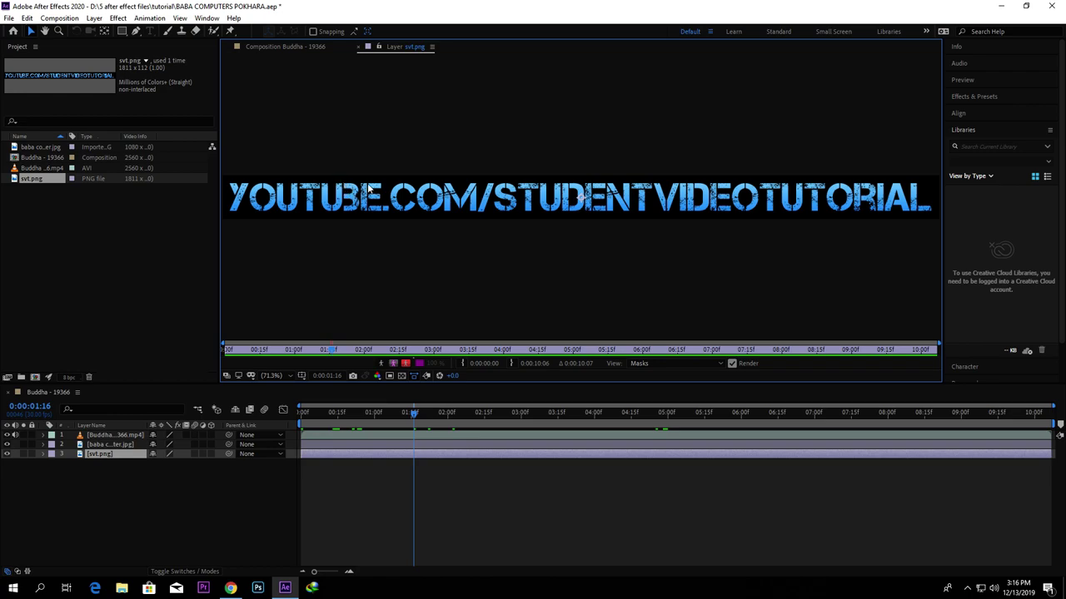
double_click(342, 435)
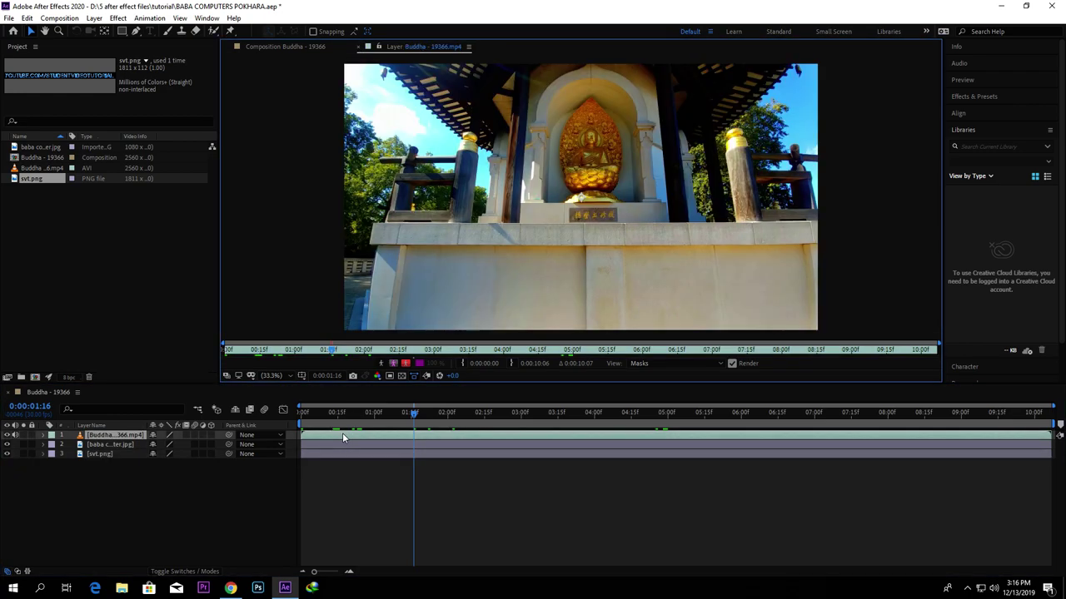
Close the layer view, set time to 0:00:00:22, and lower preview resolution to Half, then Third
left_click(359, 48)
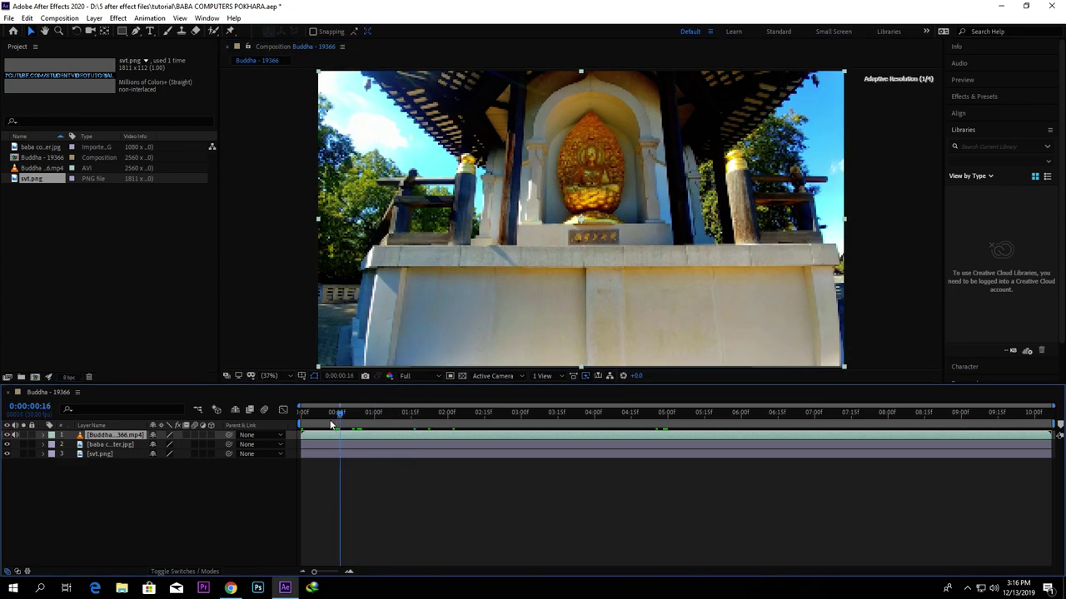
left_click_drag(407, 416, 356, 414)
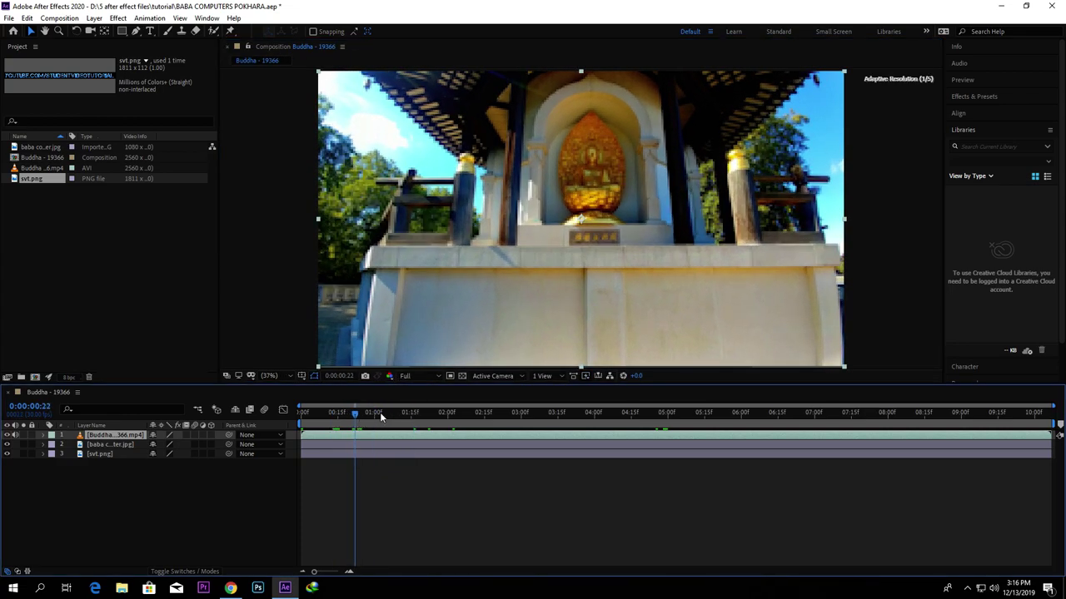
left_click(406, 377)
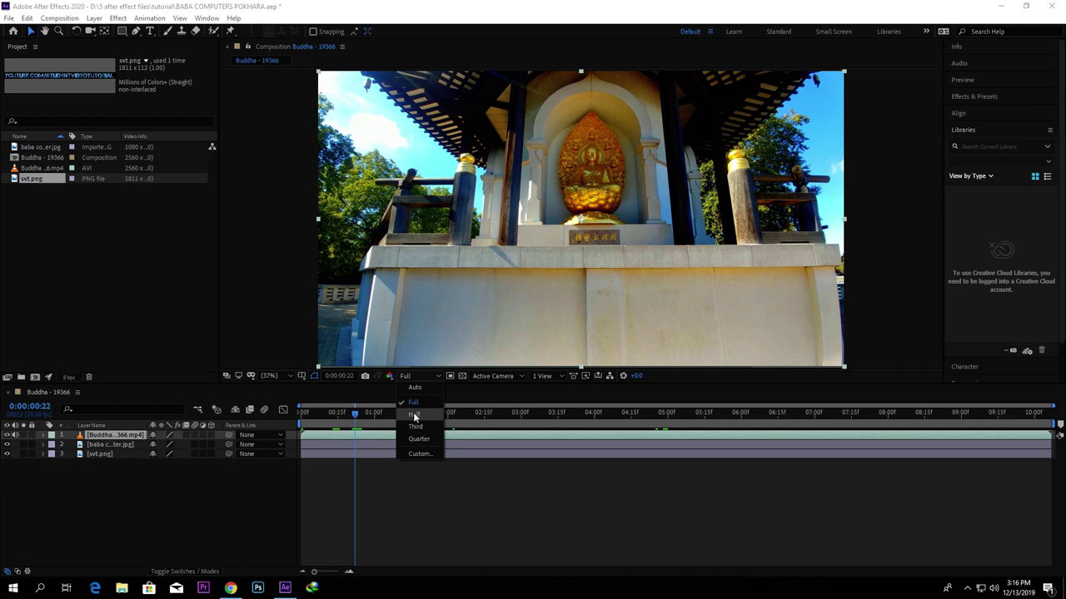
left_click(414, 414)
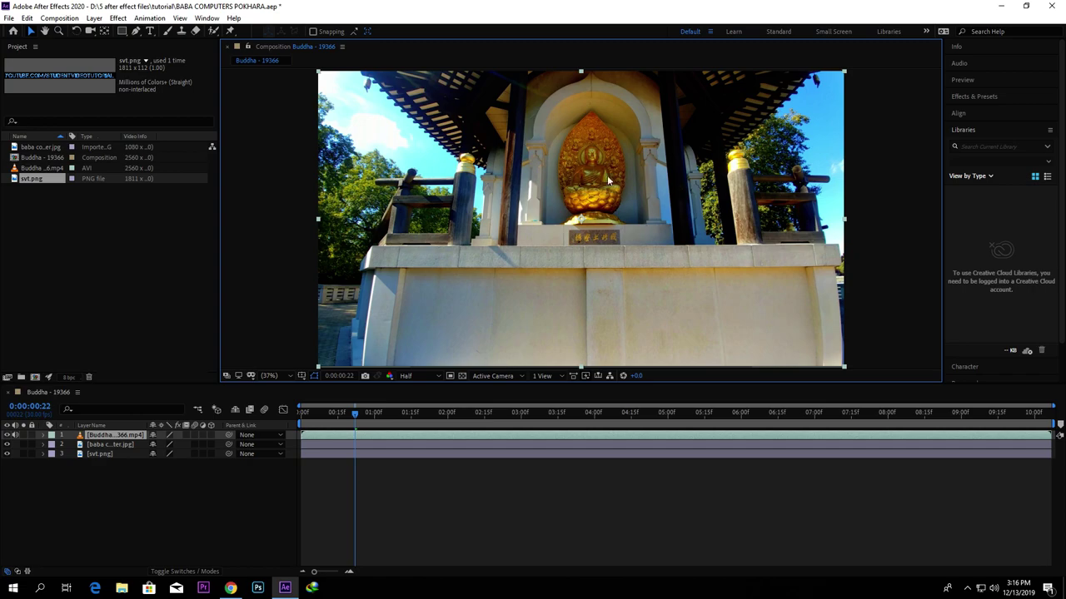
left_click(407, 376)
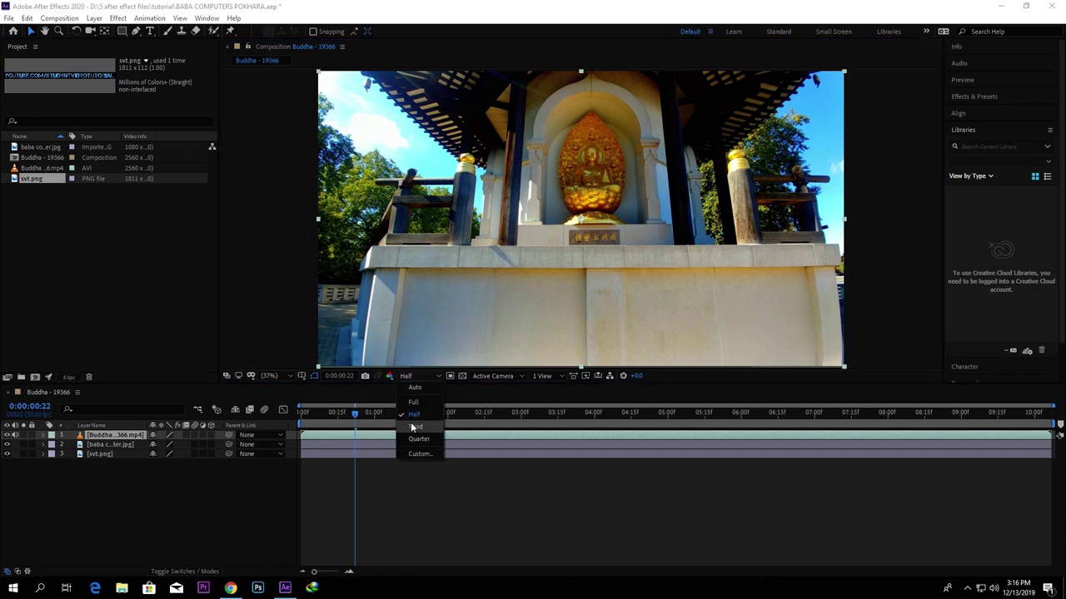
left_click(423, 420)
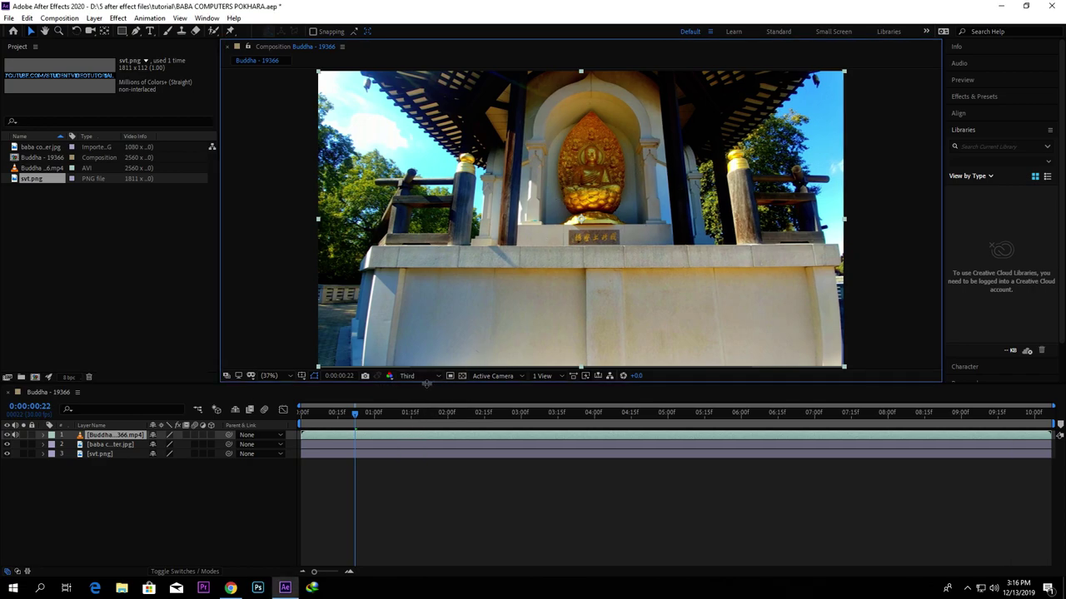
Lower preview resolution to Quarter, then restore it to Full
left_click(427, 376)
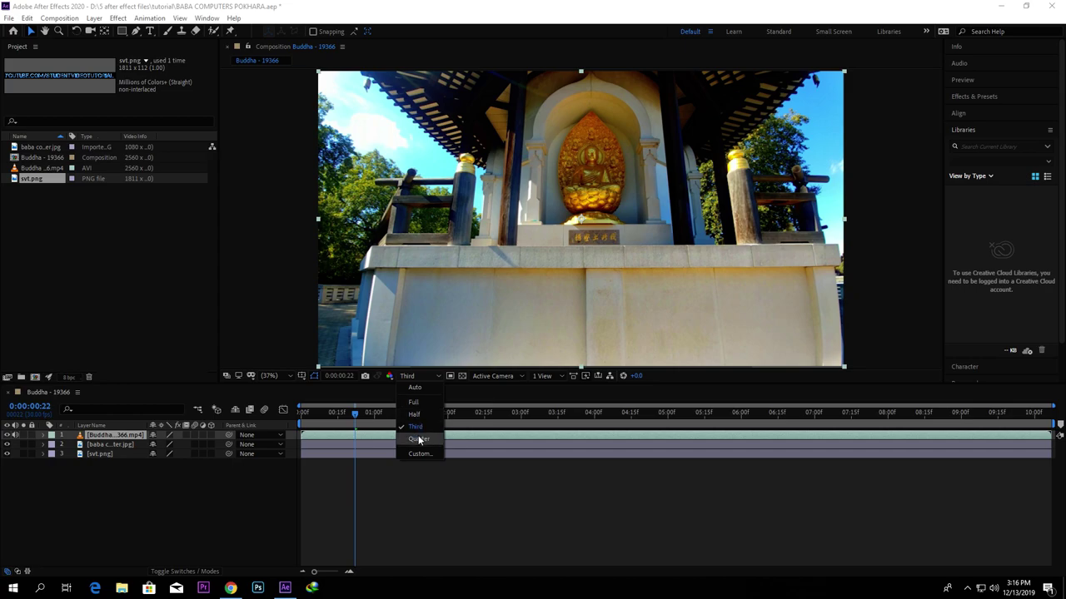
left_click(420, 440)
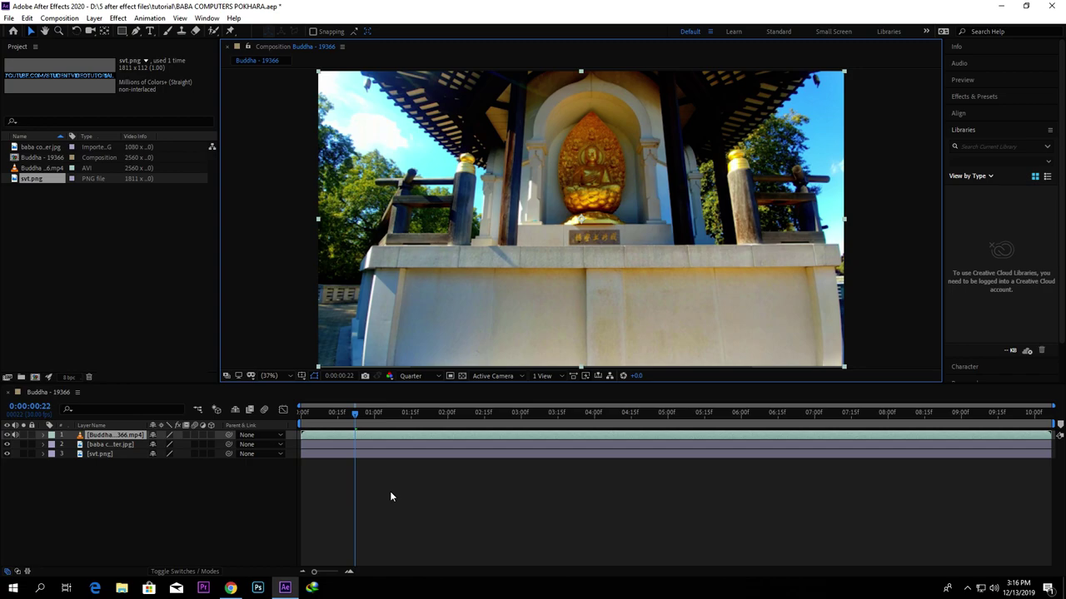
left_click(414, 378)
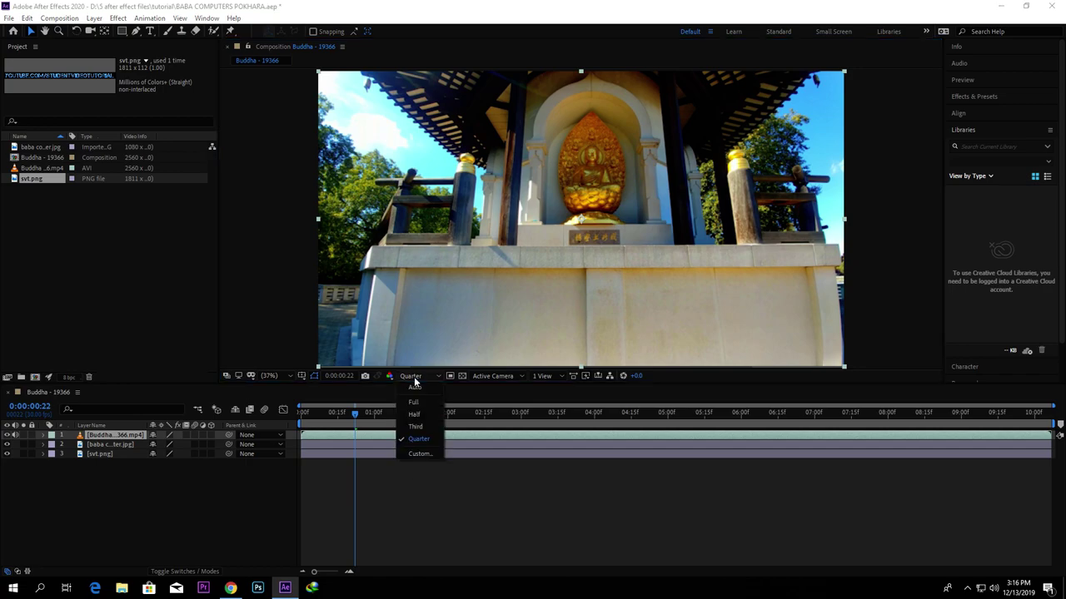
left_click(413, 402)
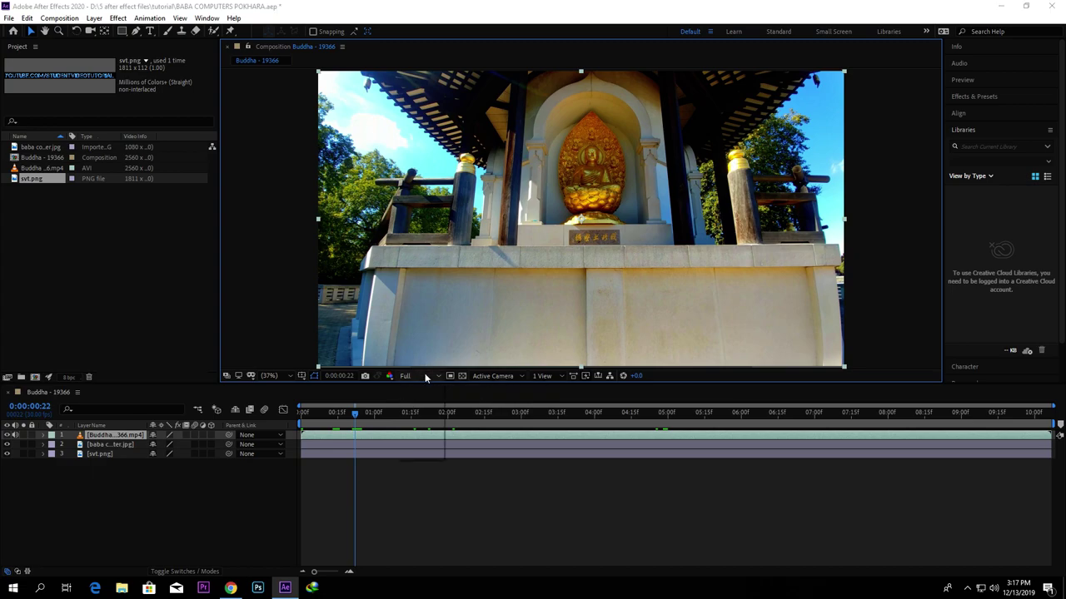
left_click(425, 373)
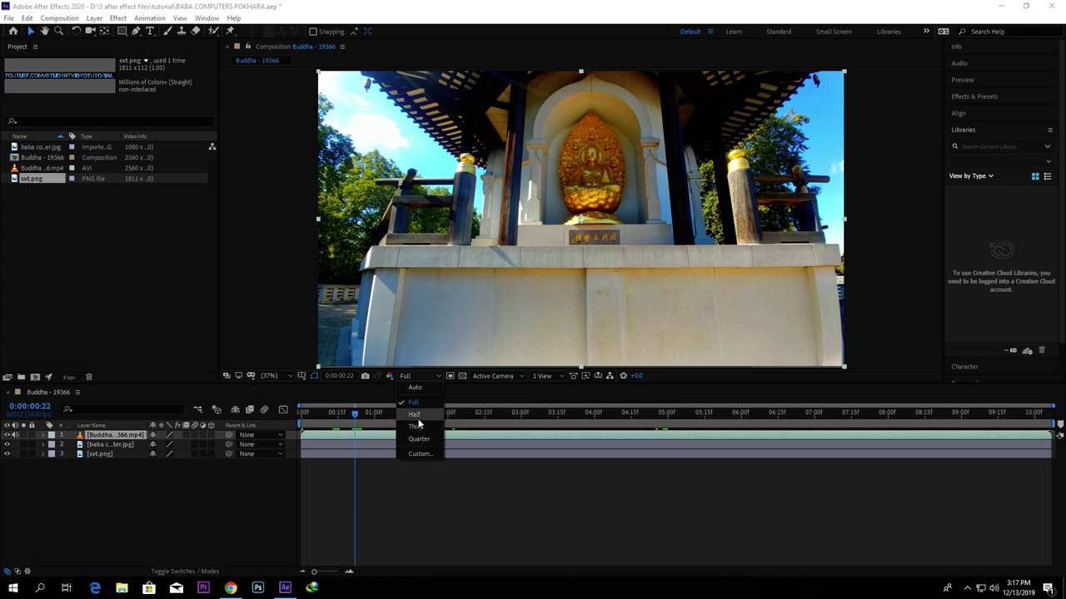
left_click(419, 406)
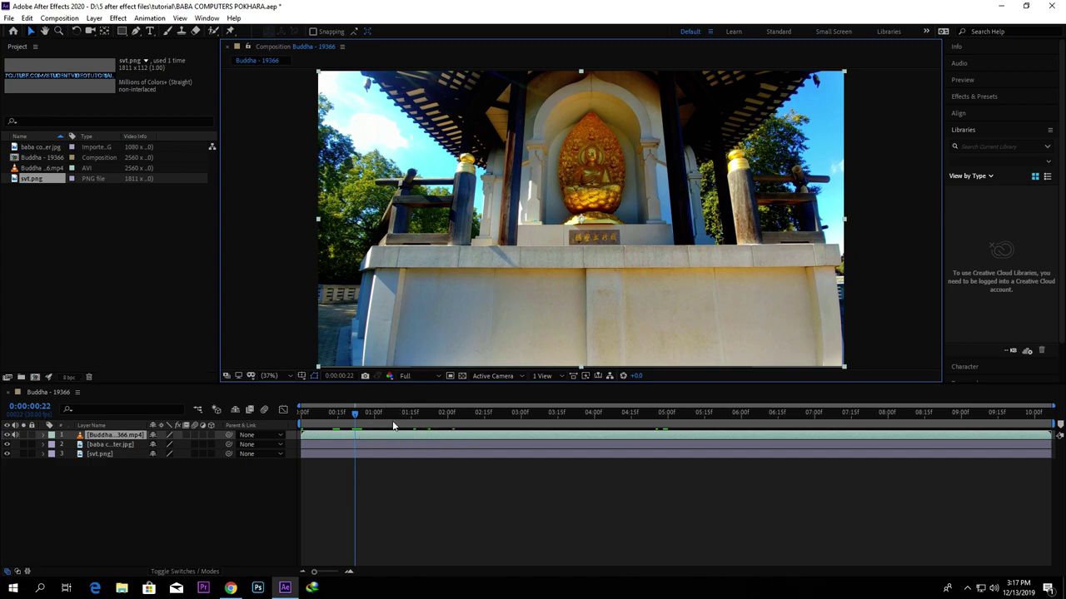
Play the composition from near the start, stop, and park the playhead at 0:00:00:13
left_click_drag(356, 414, 306, 414)
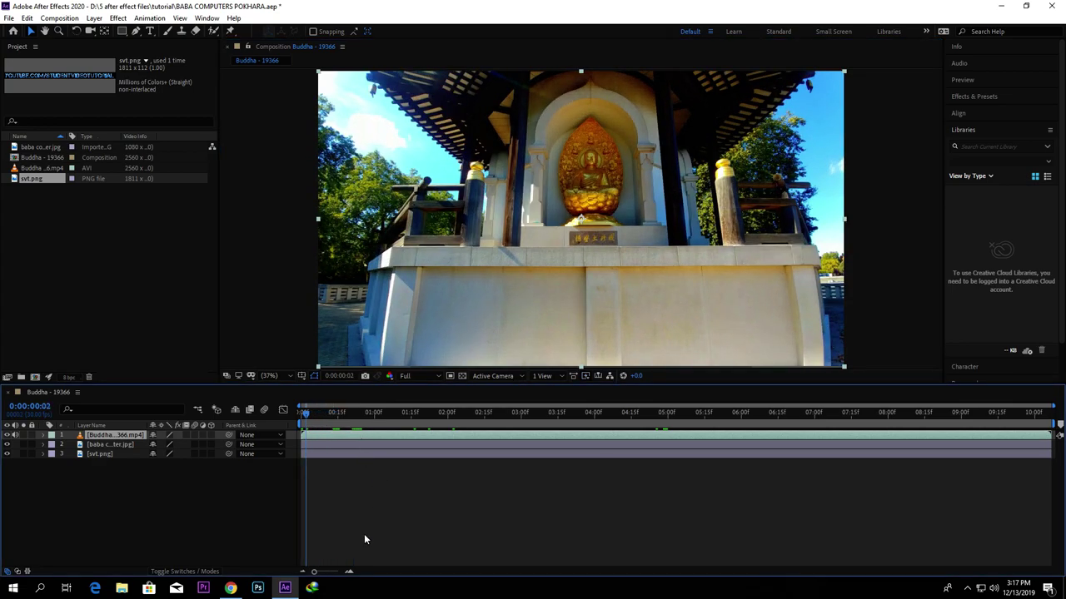
key("space")
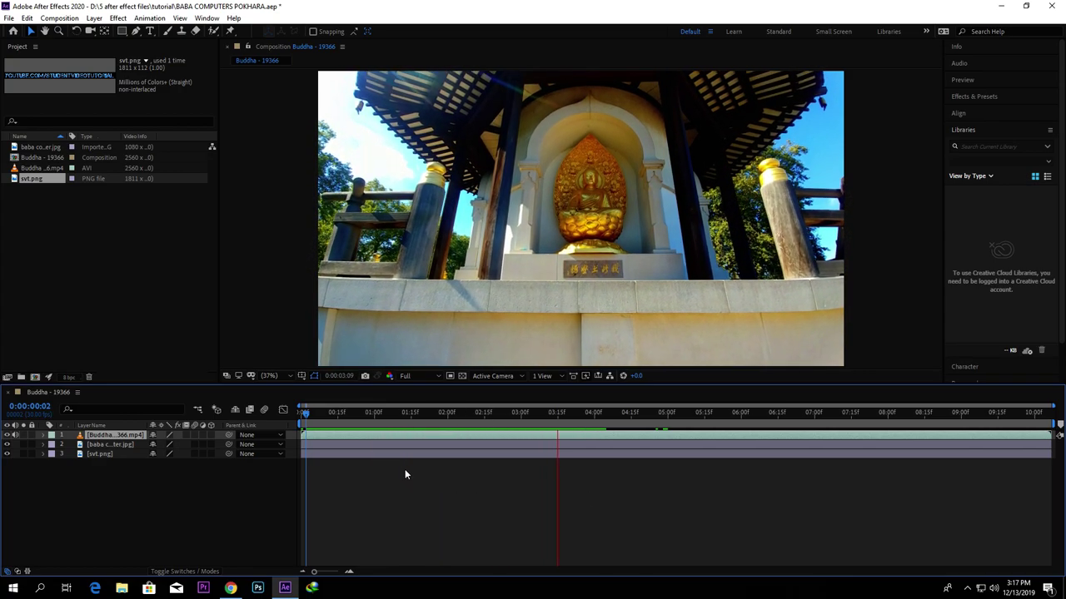
key("space")
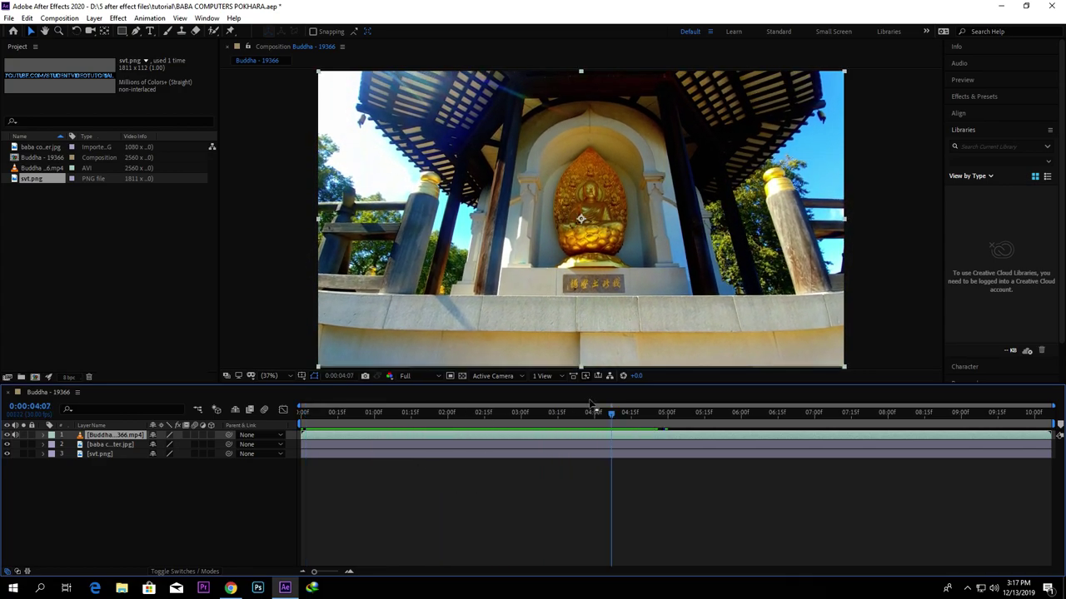
left_click_drag(610, 414, 330, 451)
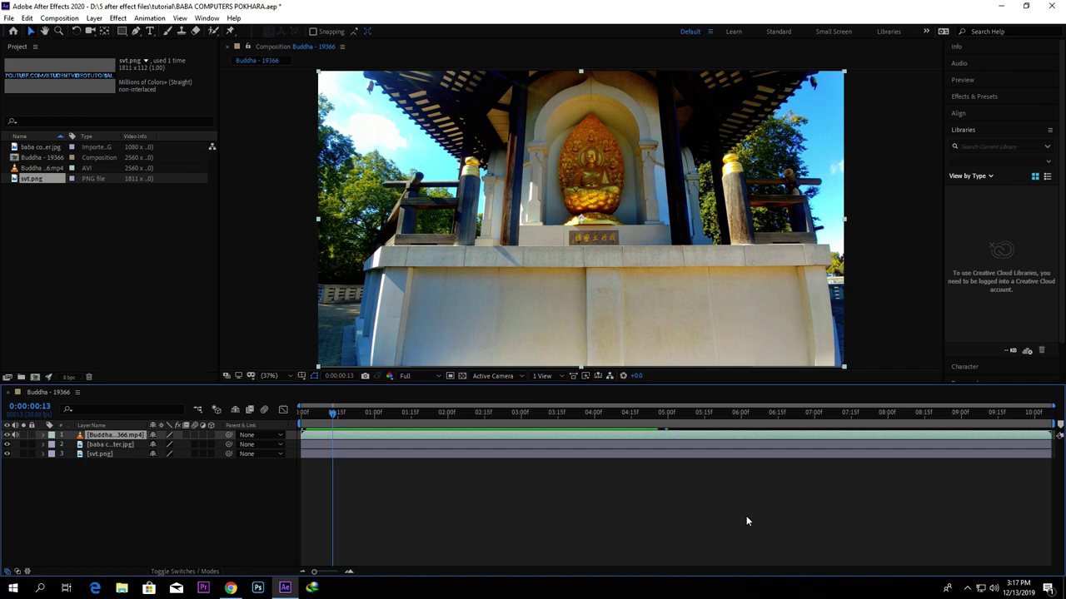
left_click(499, 510)
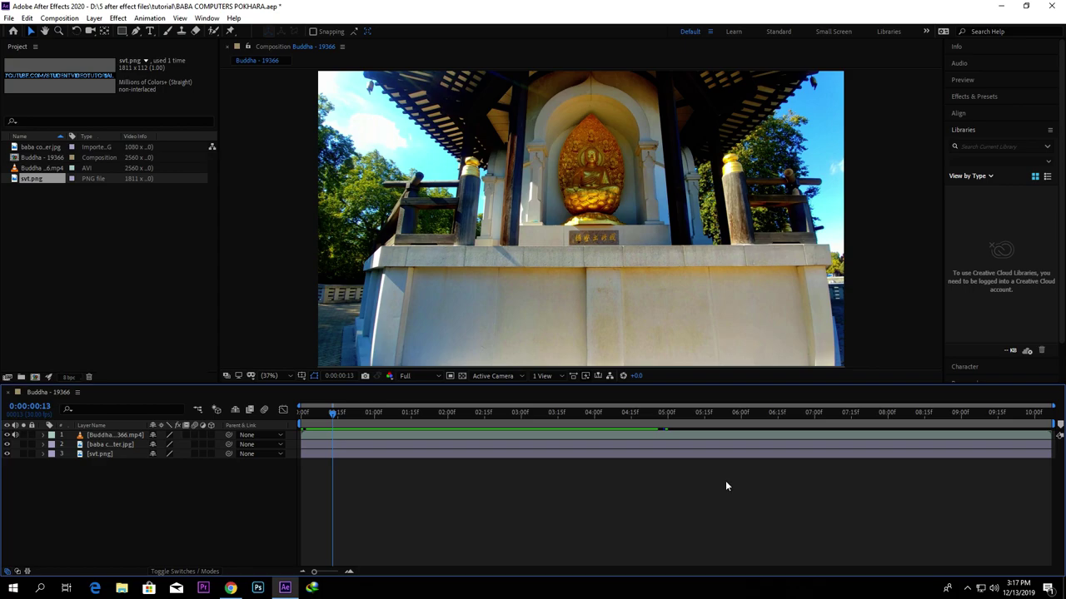
key("equal")
key("equal")
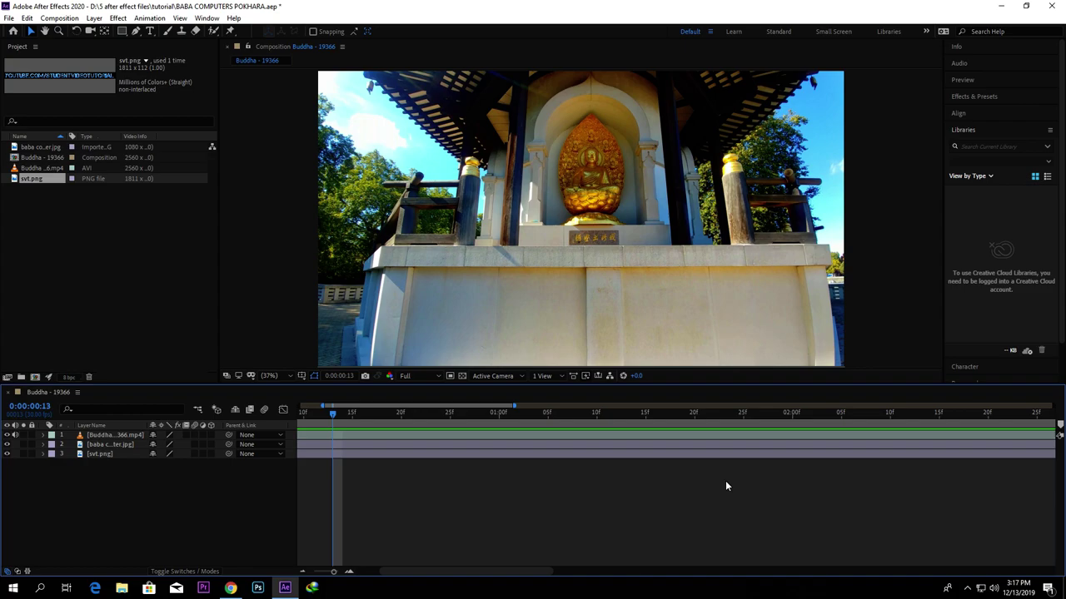
key("equal")
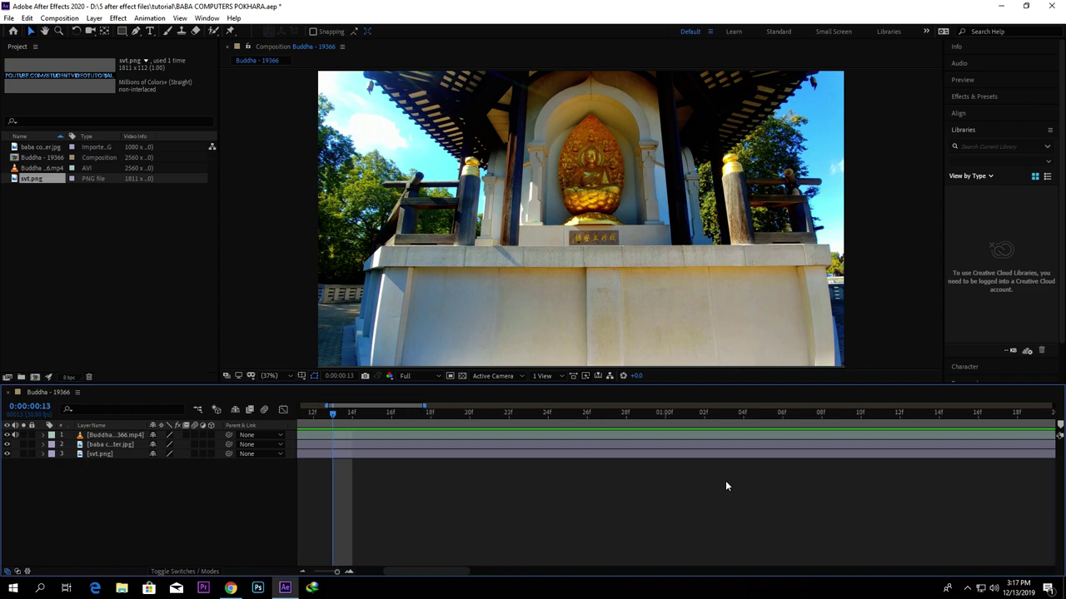
key("minus")
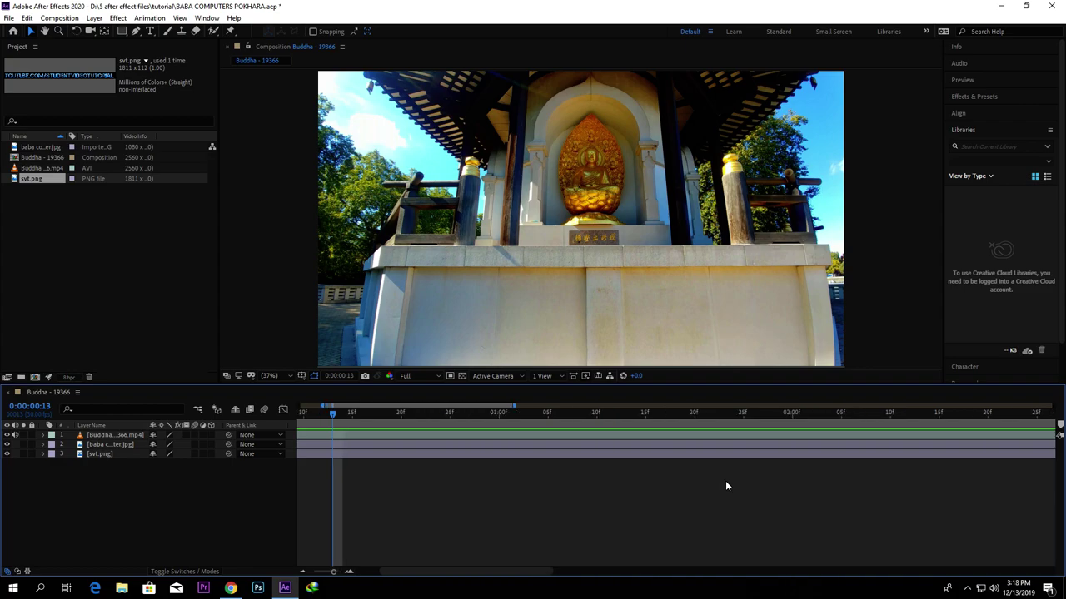
key("minus")
key("minus")
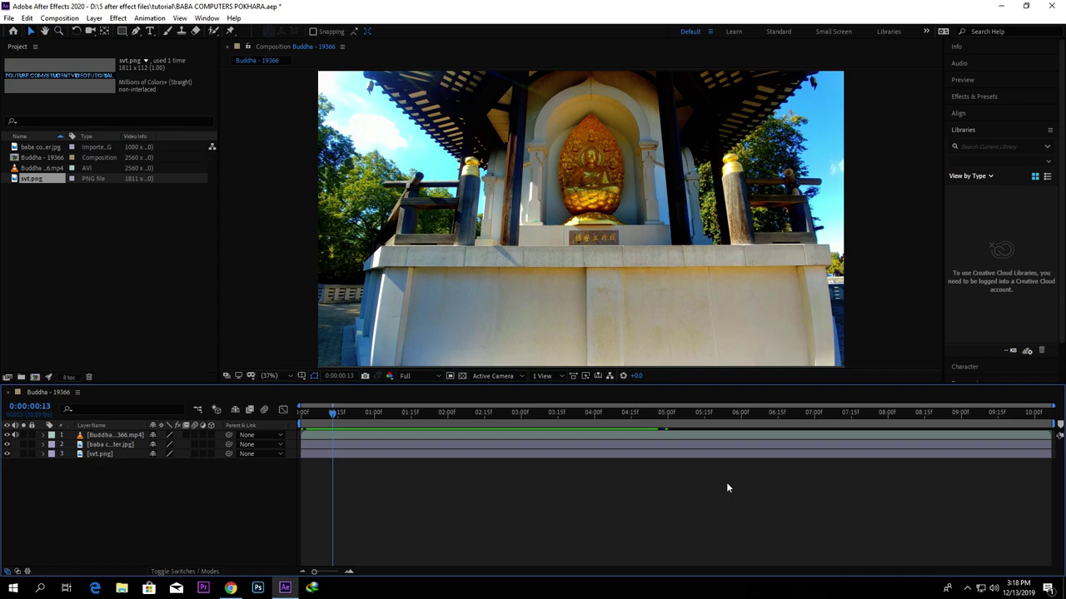
Trim the Buddha video layer's out point to exactly 0:00:05:00
left_click(782, 435)
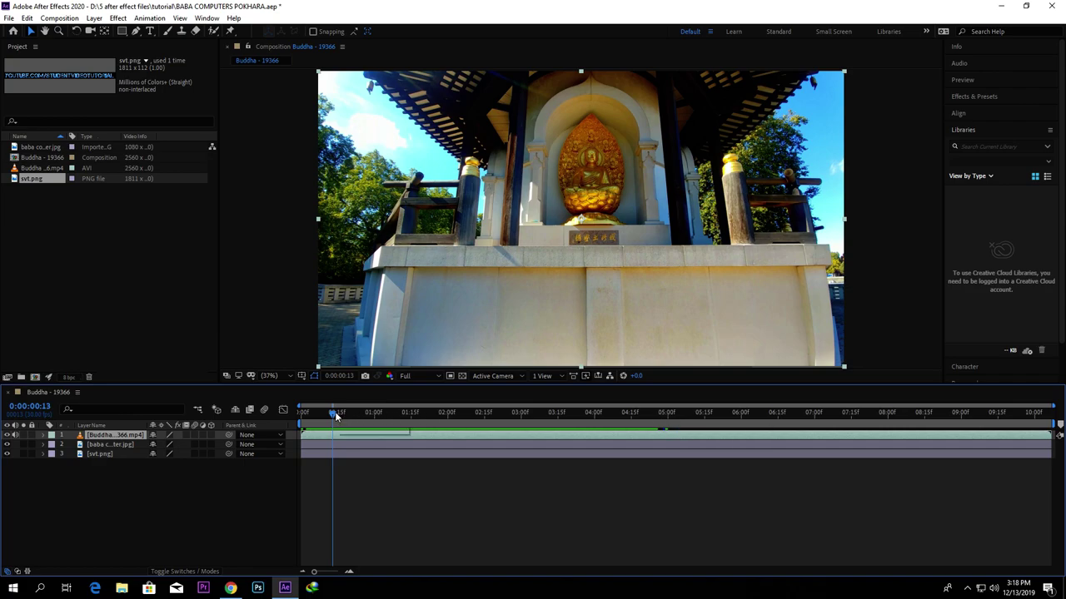
left_click_drag(335, 411, 667, 411)
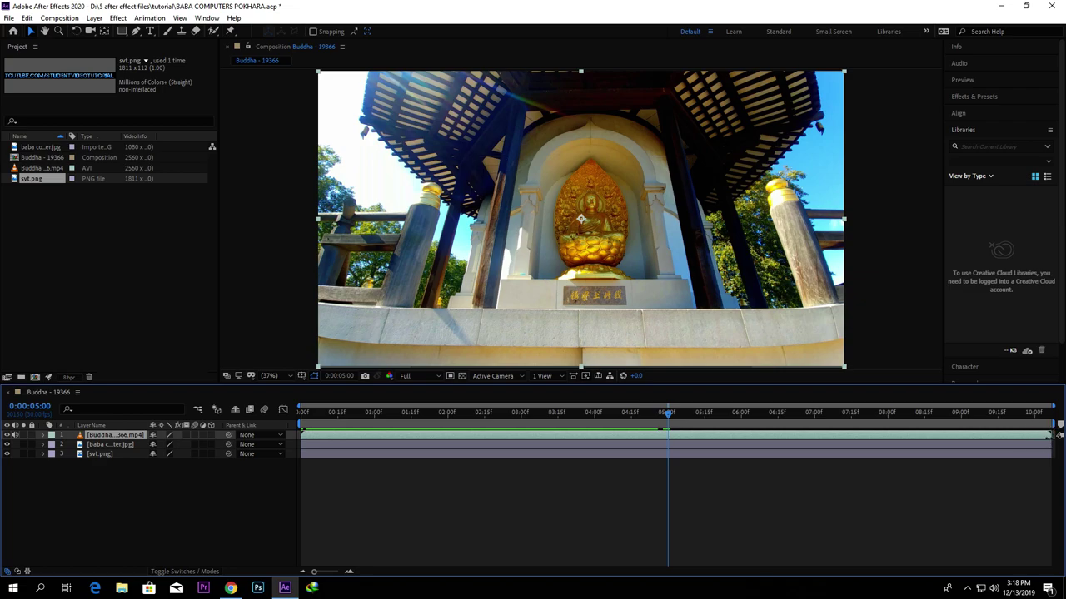
left_click_drag(1049, 434, 668, 434)
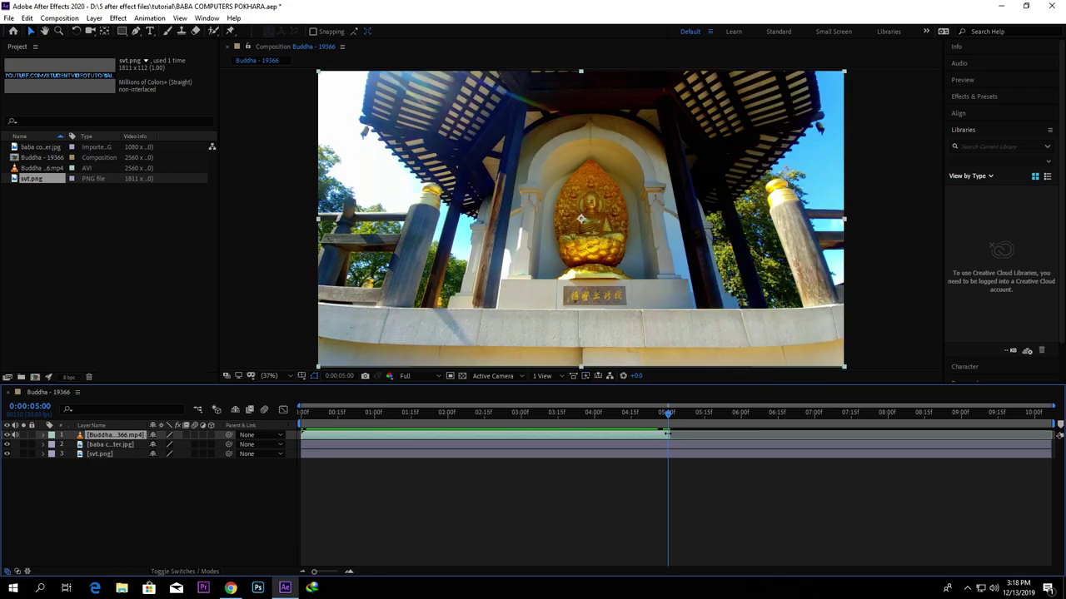
left_click_drag(667, 434, 1049, 434)
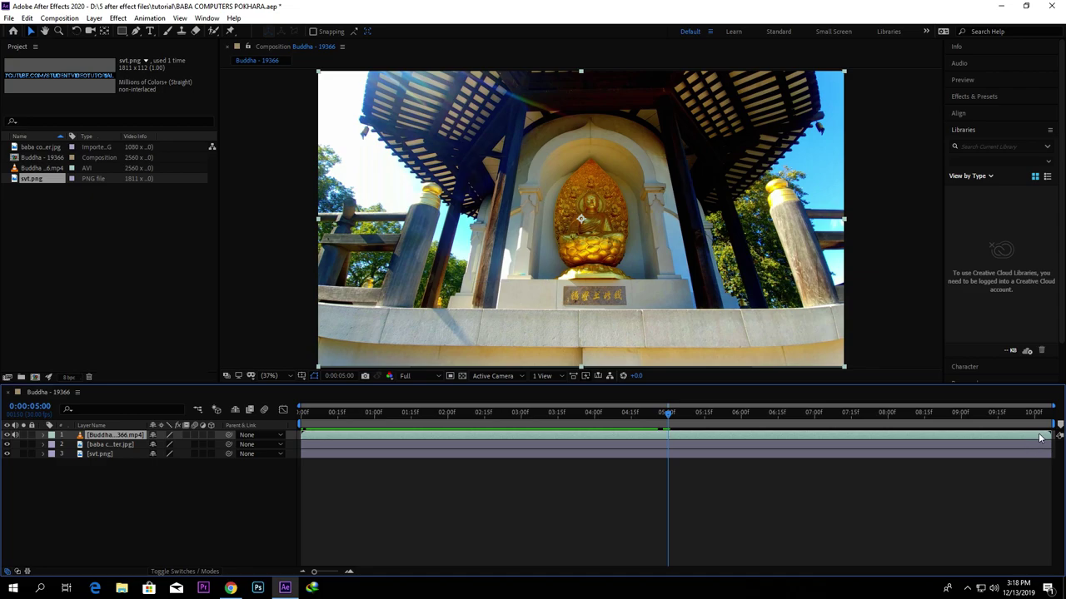
left_click_drag(1048, 434, 671, 441)
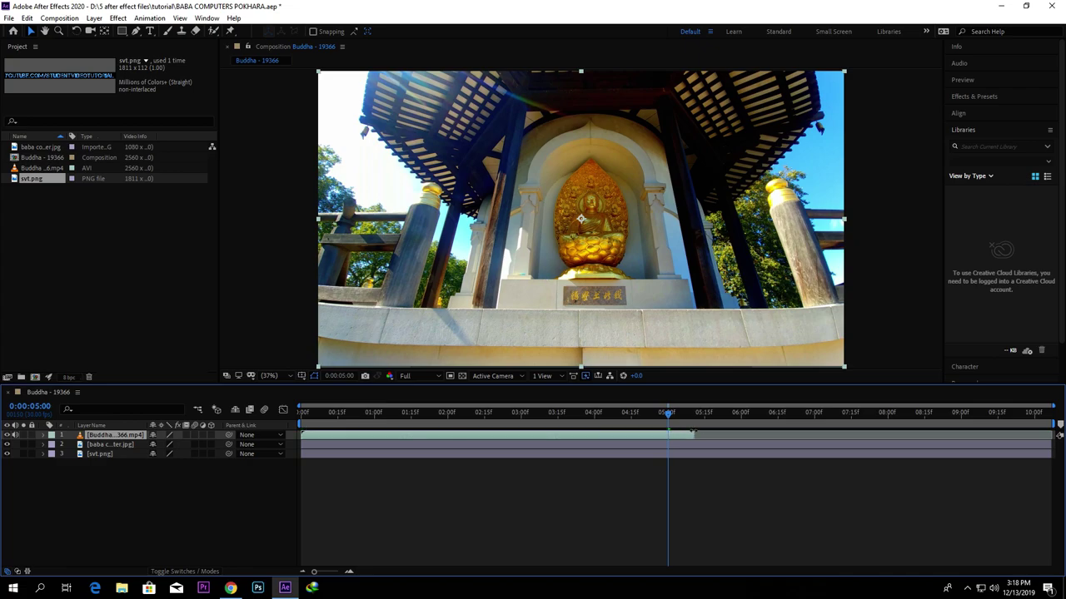
left_click_drag(694, 434, 672, 436)
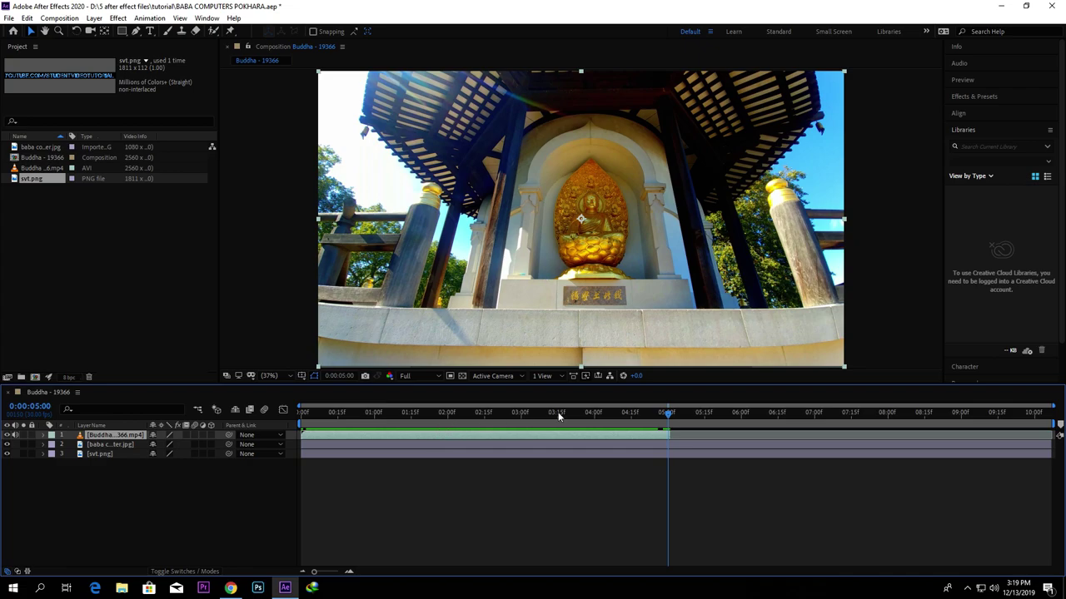
Trim the Buddha video's in point at 2:00, slide the layer, and extend its end to about 8:00
left_click_drag(667, 416, 448, 414)
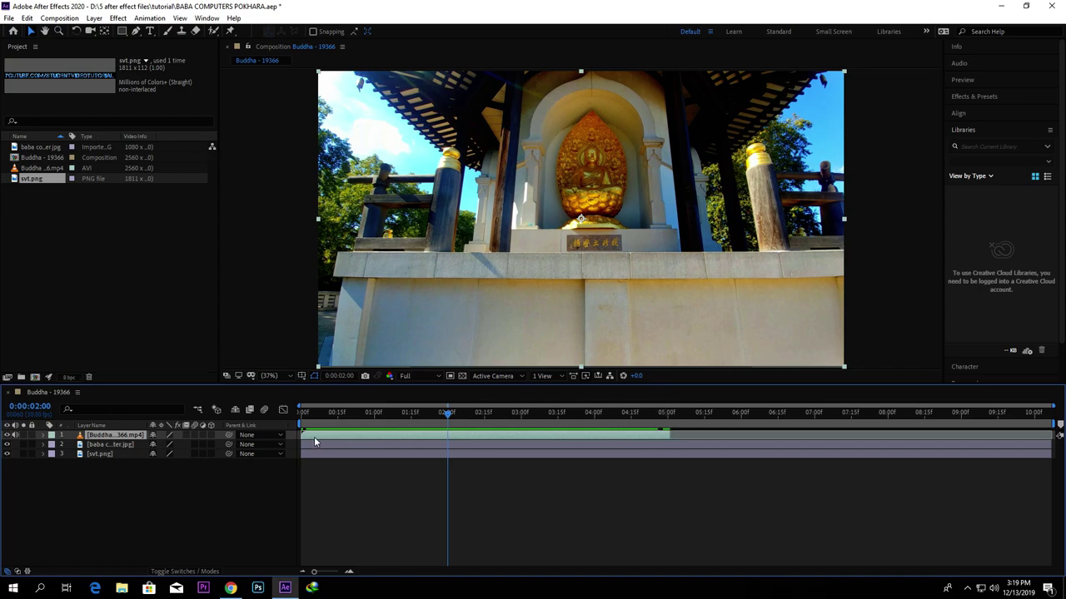
left_click_drag(302, 434, 449, 434)
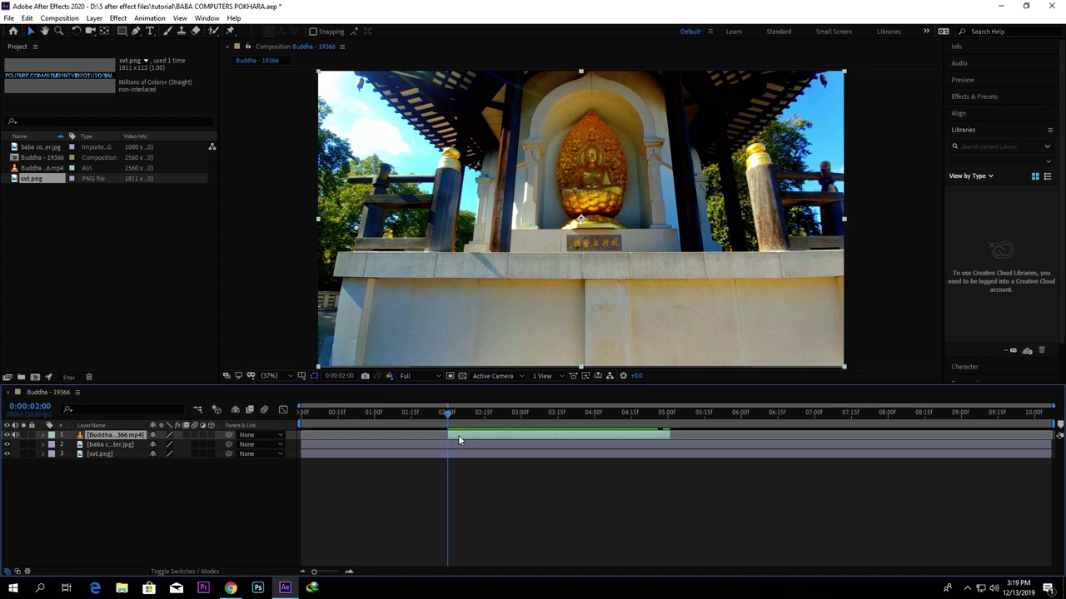
left_click_drag(458, 435, 357, 439)
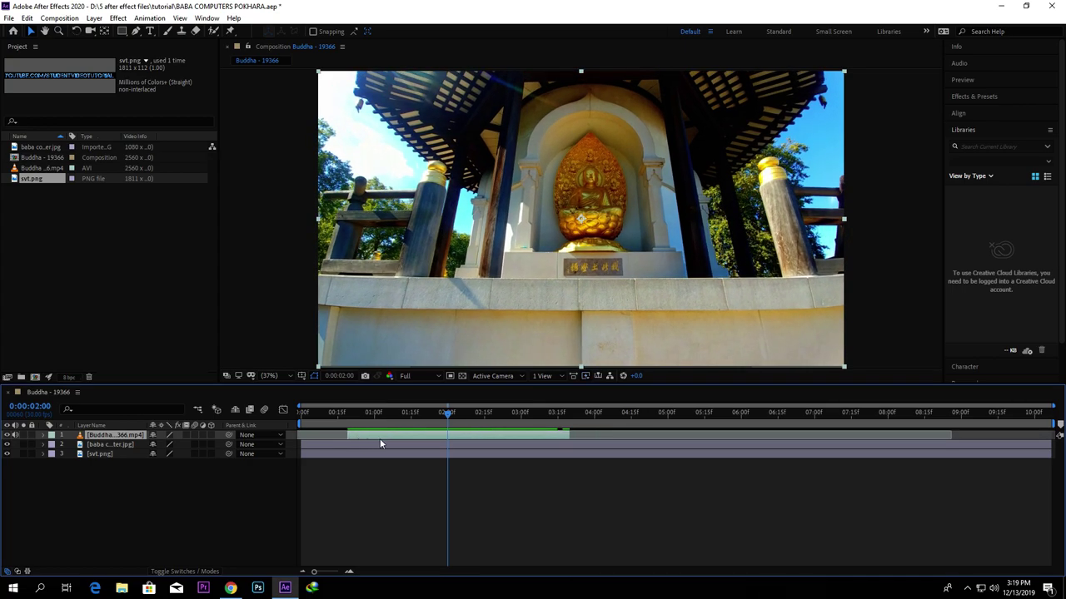
mouse_move(422, 437)
left_mouse_down()
mouse_move(485, 440)
mouse_move(342, 439)
left_mouse_up()
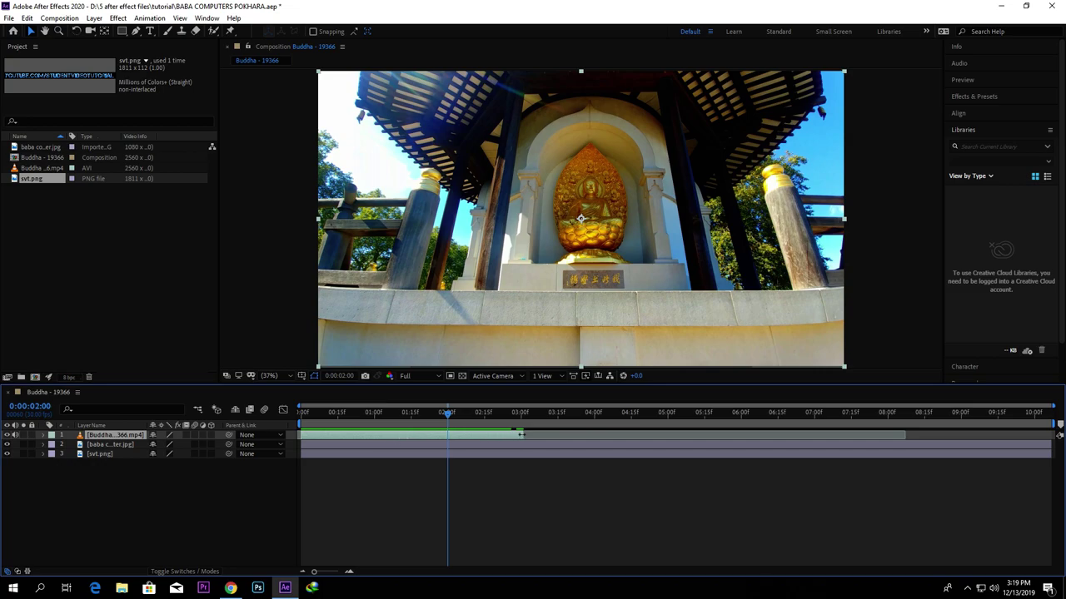
left_click_drag(521, 434, 898, 439)
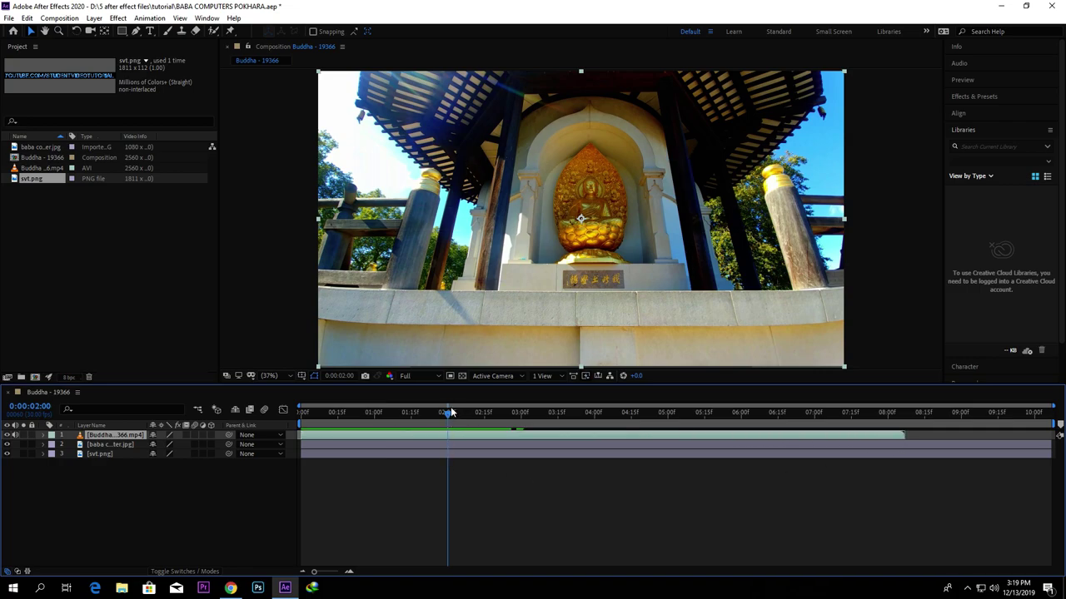
left_click_drag(449, 413, 393, 414)
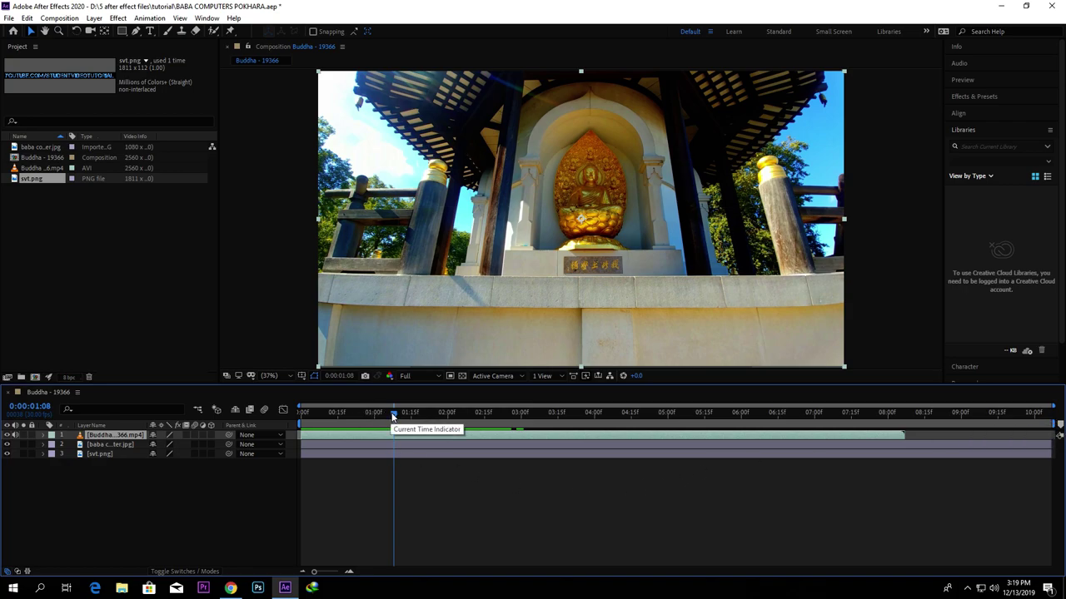
Set the work area to run from 1:00 to 5:00, previewing frames in between
left_click_drag(392, 414, 374, 414)
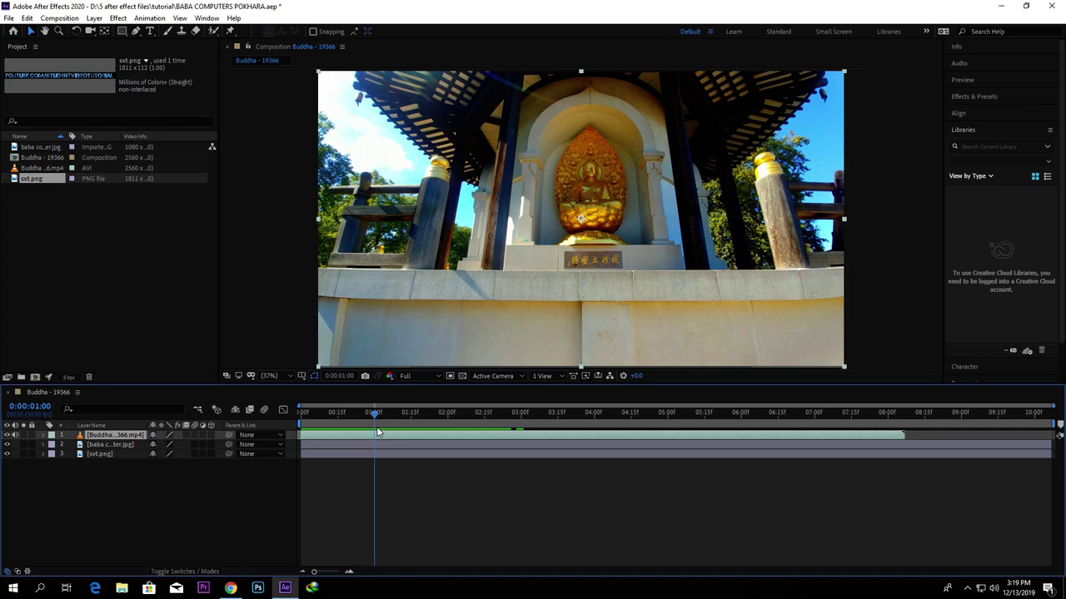
key("b")
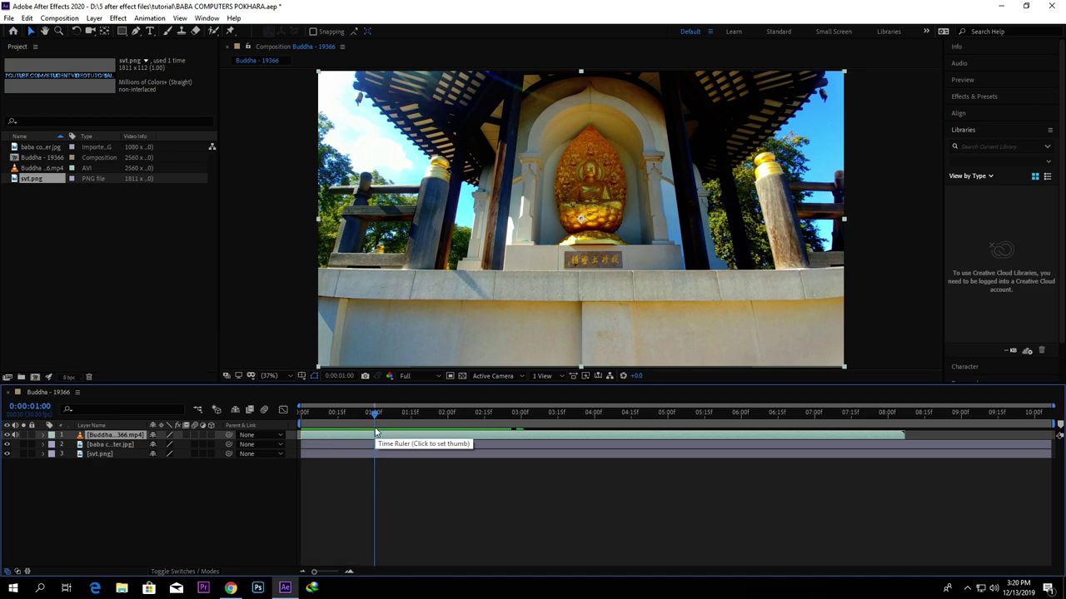
left_click_drag(375, 415, 450, 418)
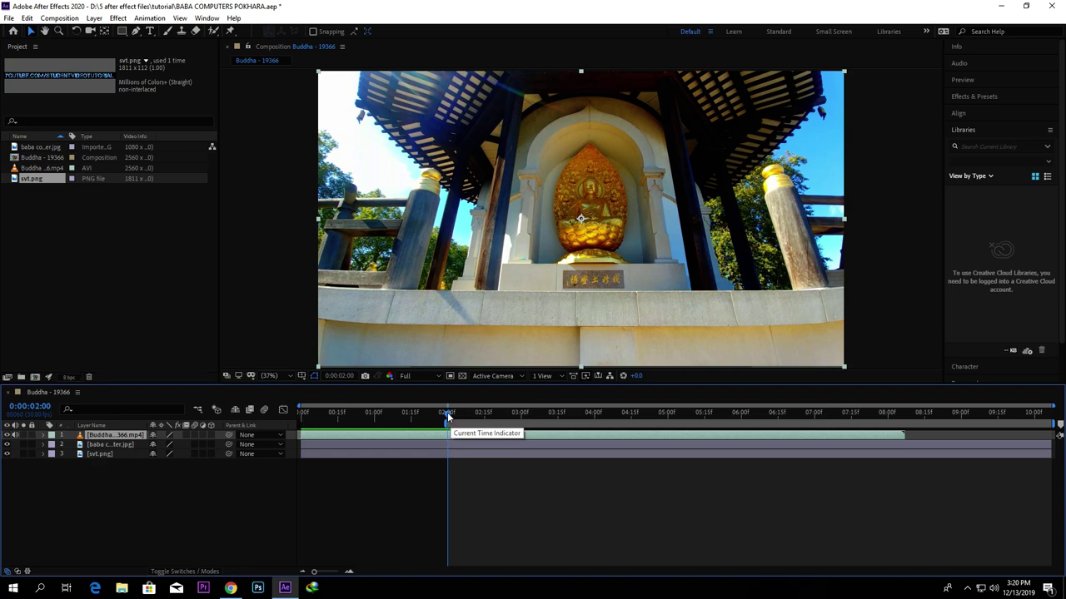
left_click_drag(450, 416, 668, 417)
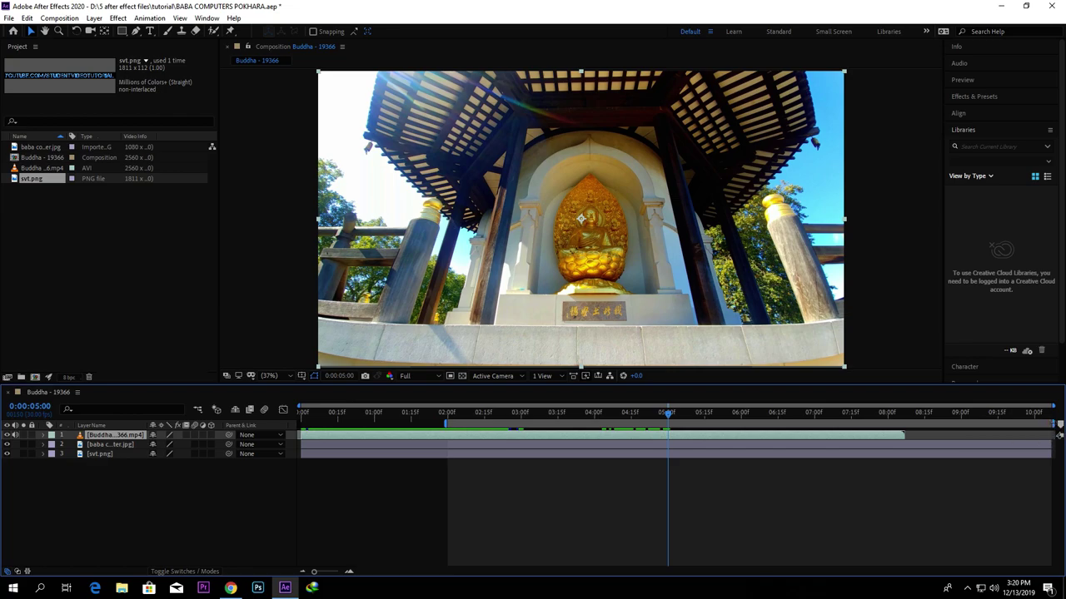
left_click_drag(1051, 424, 668, 424)
left_click_drag(659, 425, 671, 426)
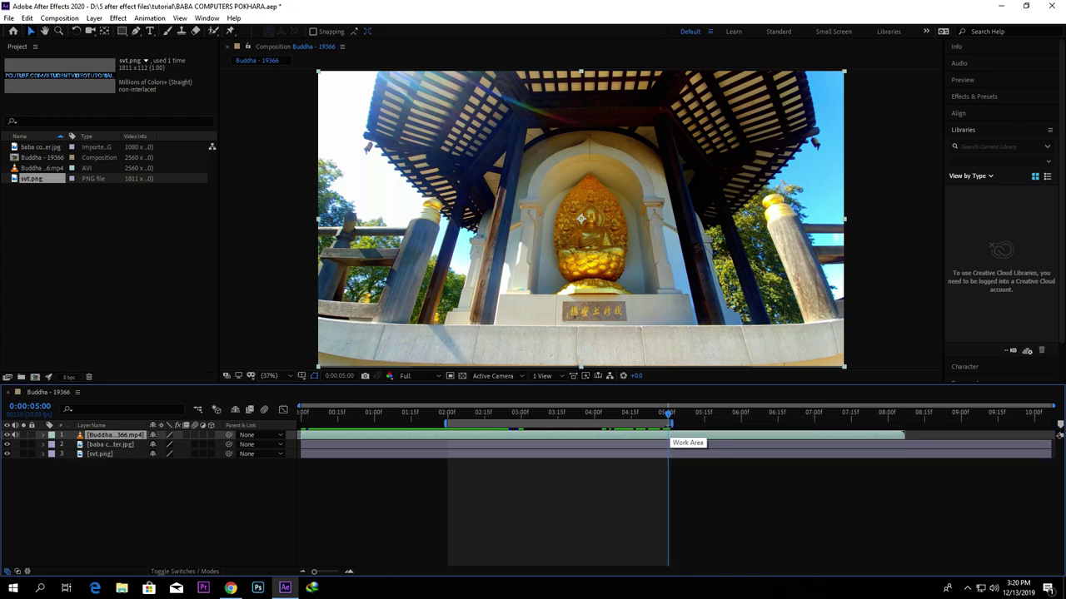
Undo the work area changes so the timeline returns to full length
key("ctrl+z")
key("ctrl+z")
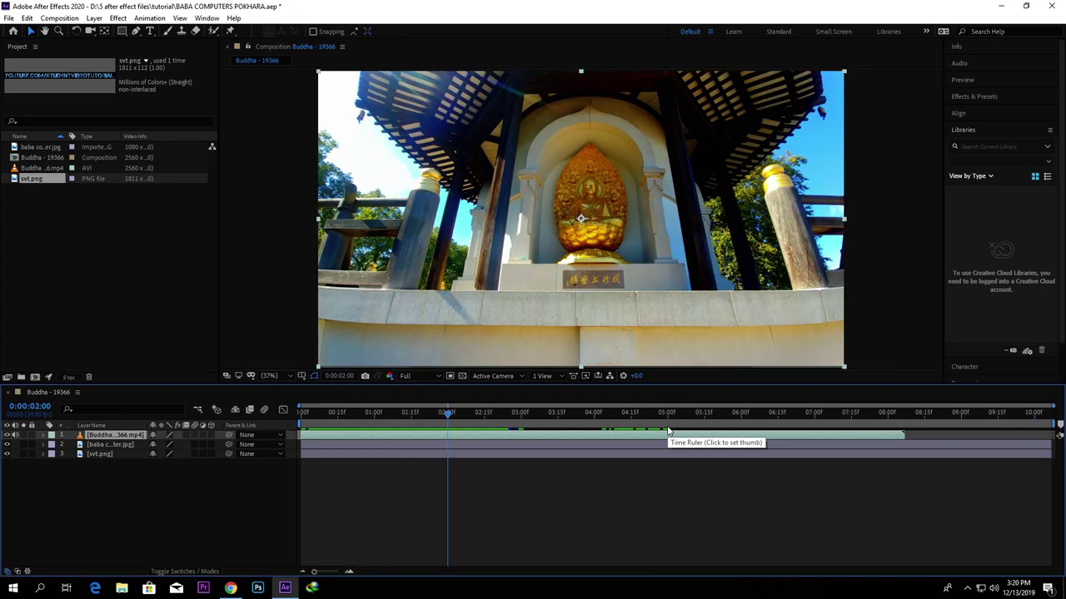
key("ctrl+z")
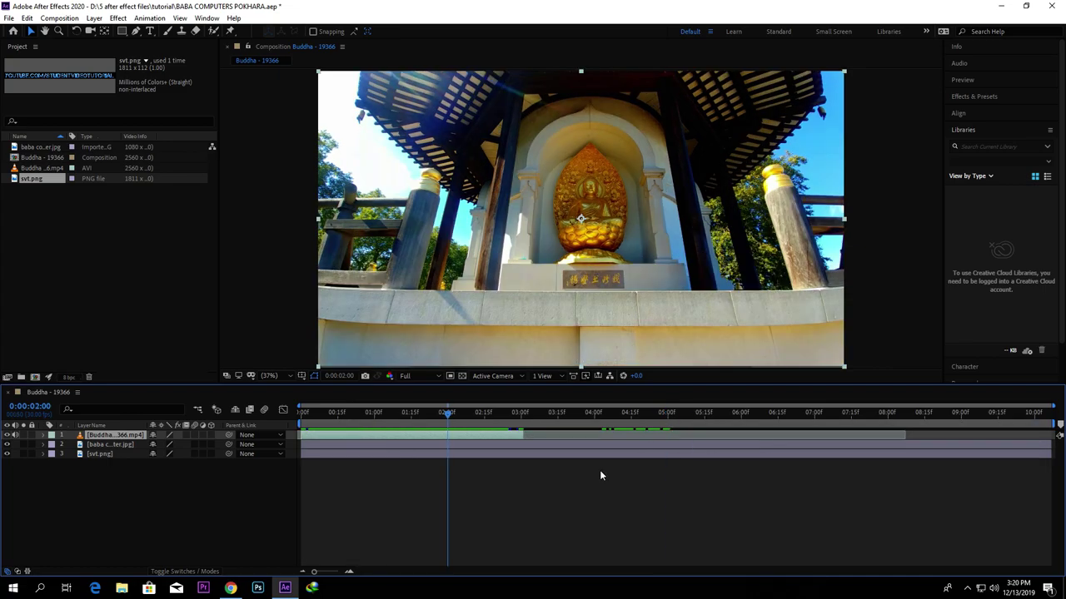
key("ctrl+shift+z")
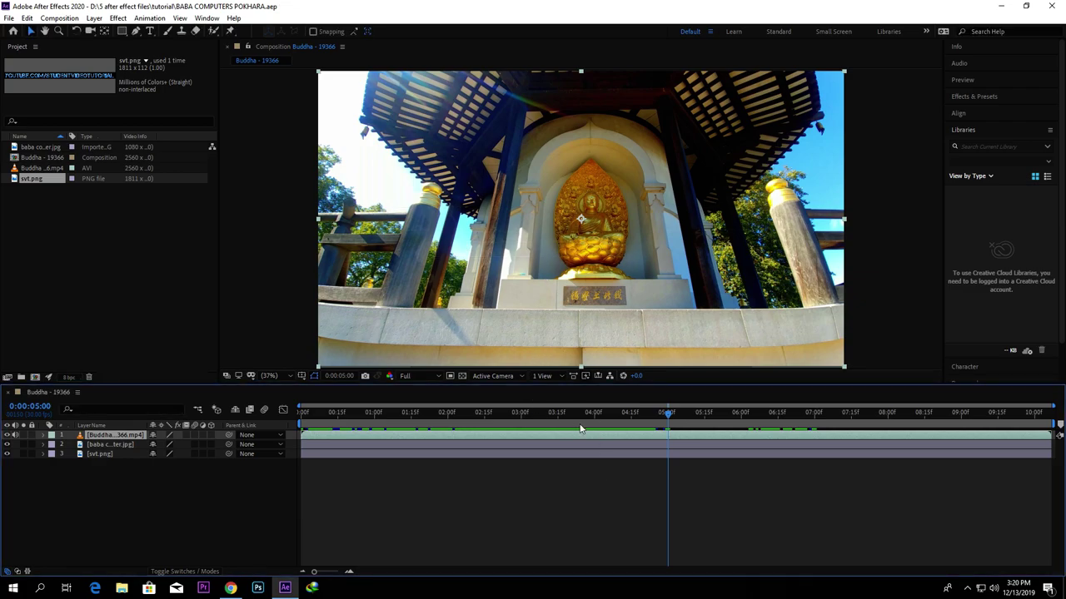
Shift the Buddha mp4 layer bar so it begins at 0:00:00:13
left_click_drag(666, 413, 355, 423)
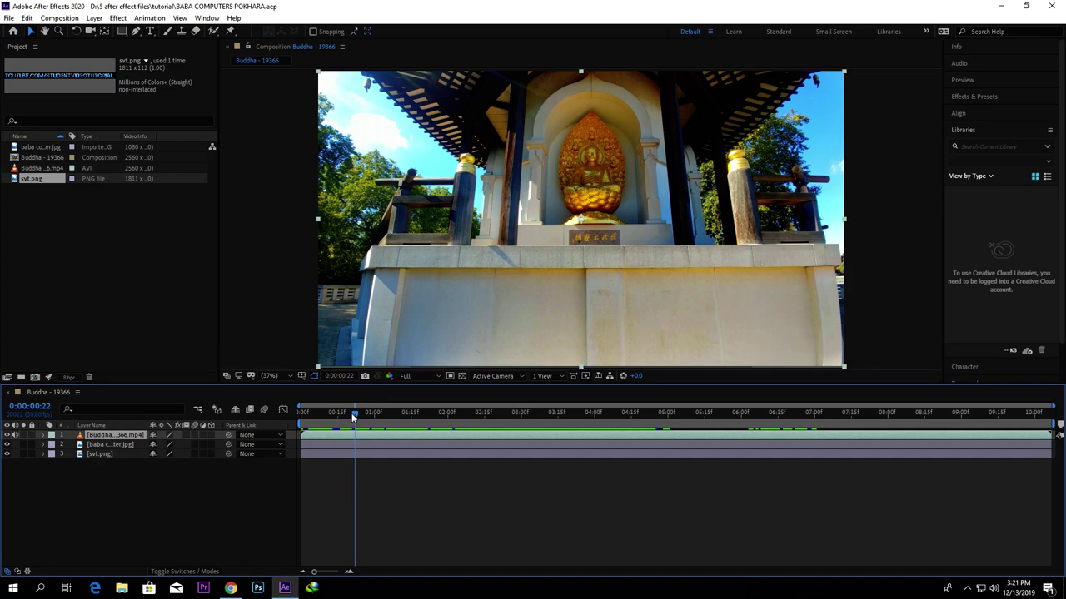
left_click_drag(352, 415, 333, 414)
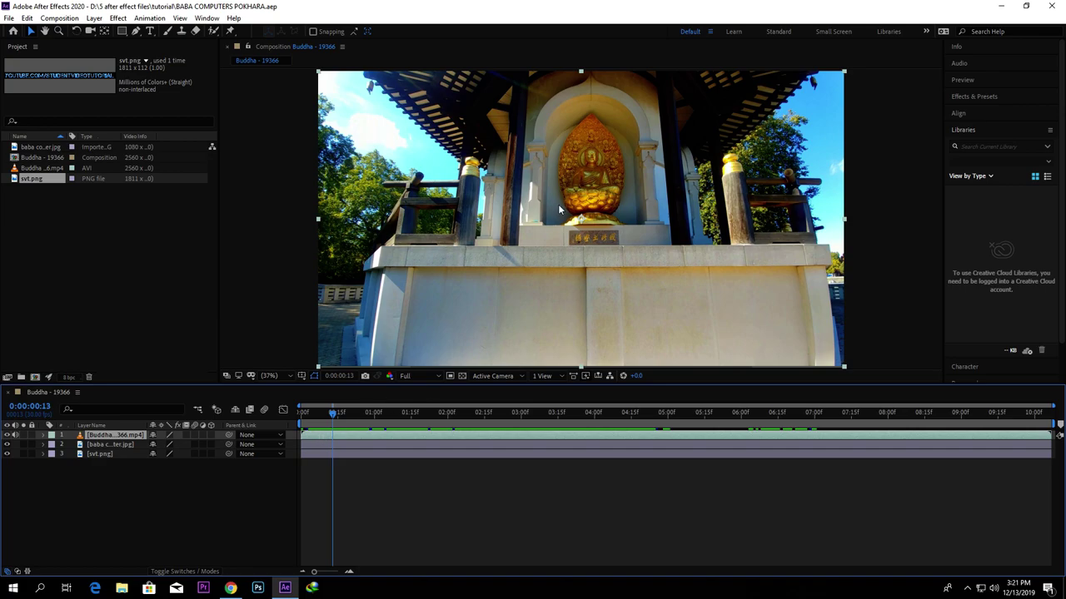
left_click_drag(316, 434, 353, 434)
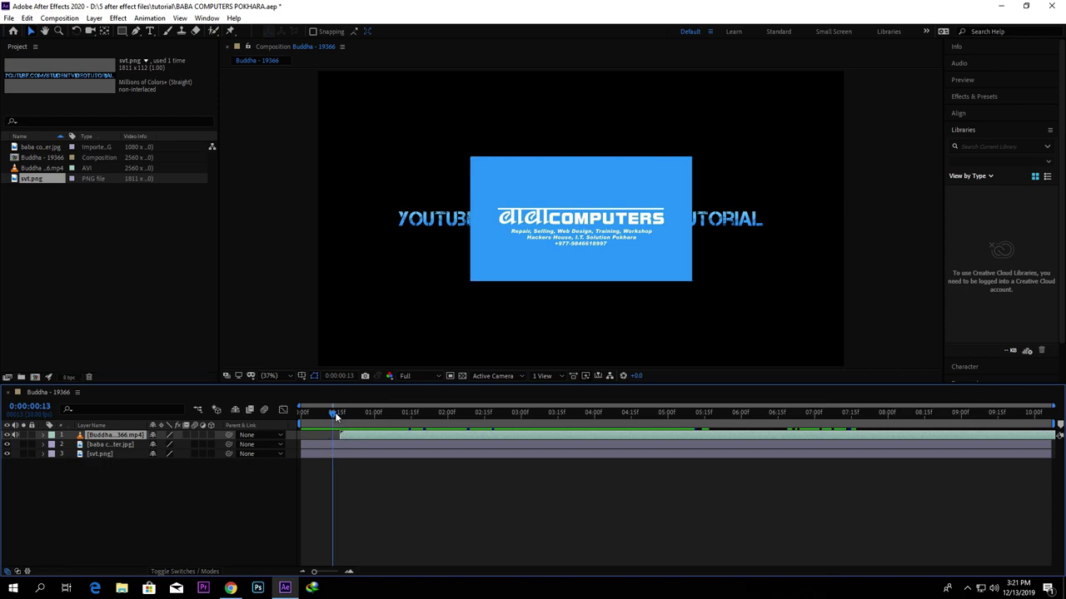
Open the svt.png YOUTUBE.COM/STUDENTVIDEOTUTORIAL layer in its own Layer viewer
left_click_drag(335, 417, 343, 415)
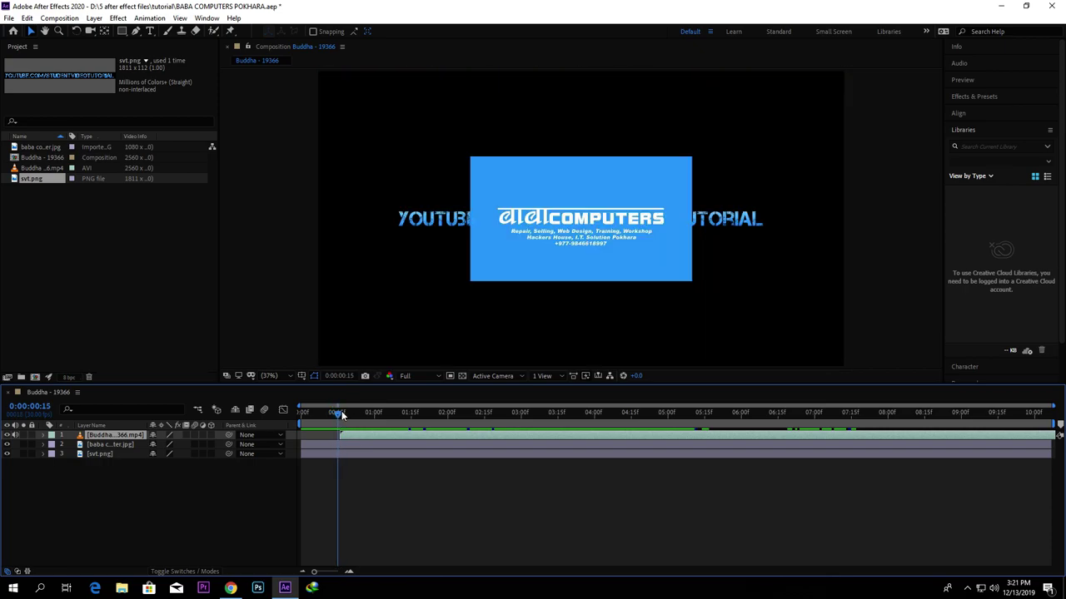
double_click(341, 455)
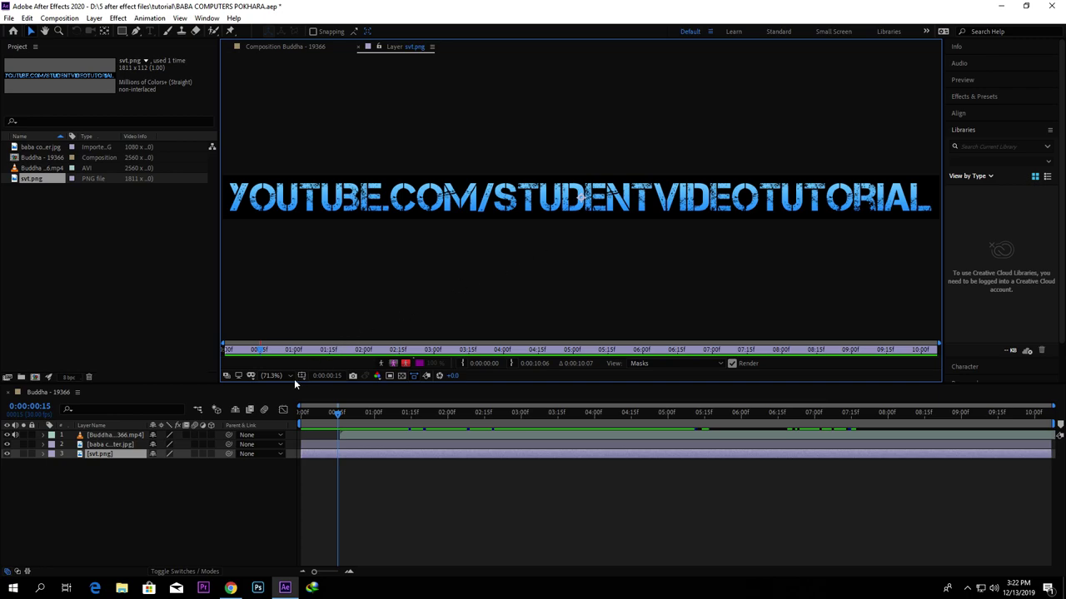
double_click(310, 444)
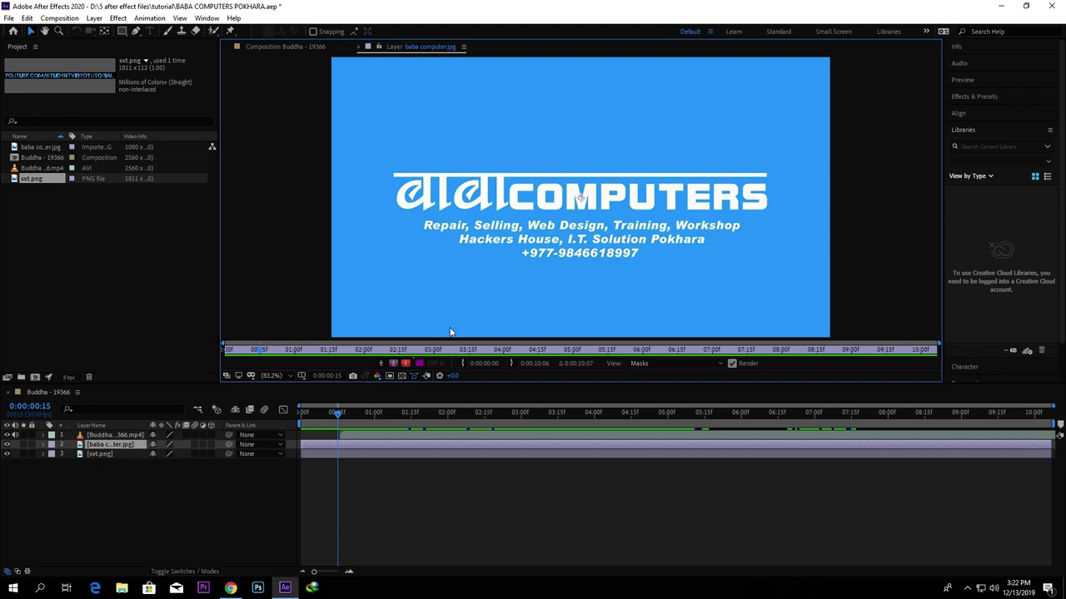
double_click(357, 455)
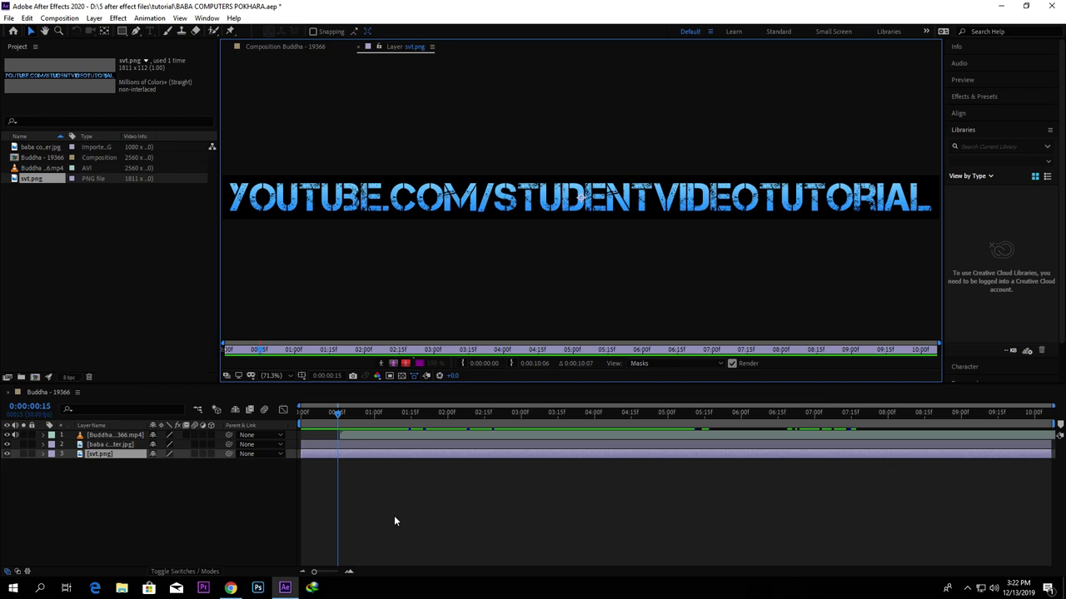